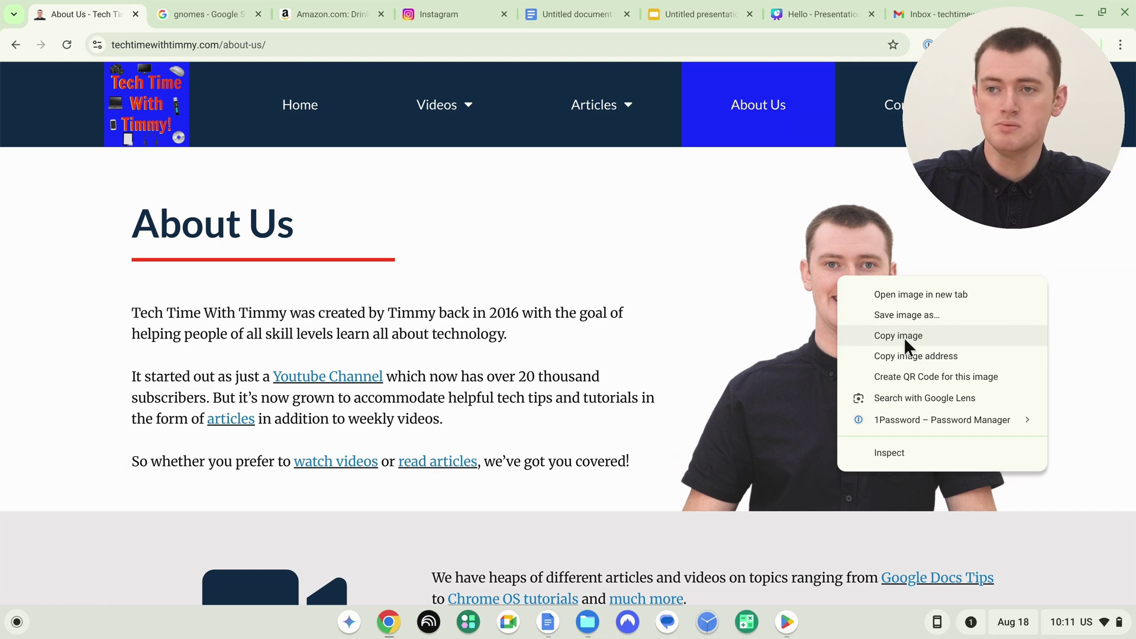
Copy the portrait from the About Us page, and copy the enlarged Wikipedia garden gnome image from the Google Images results for gnomes.
click(889, 336)
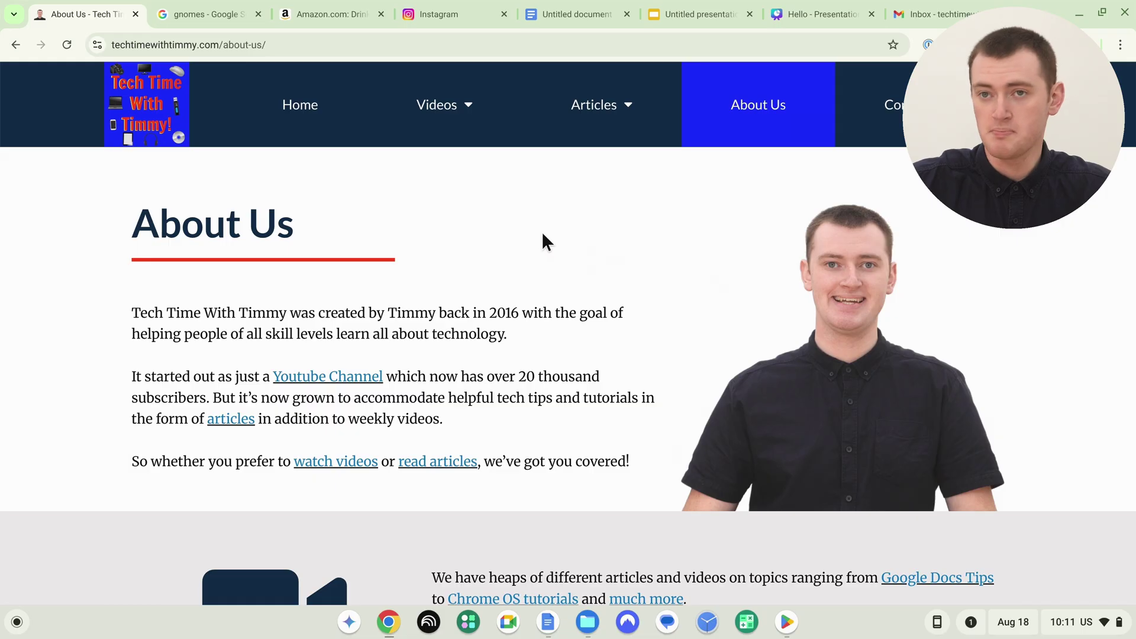
click(199, 18)
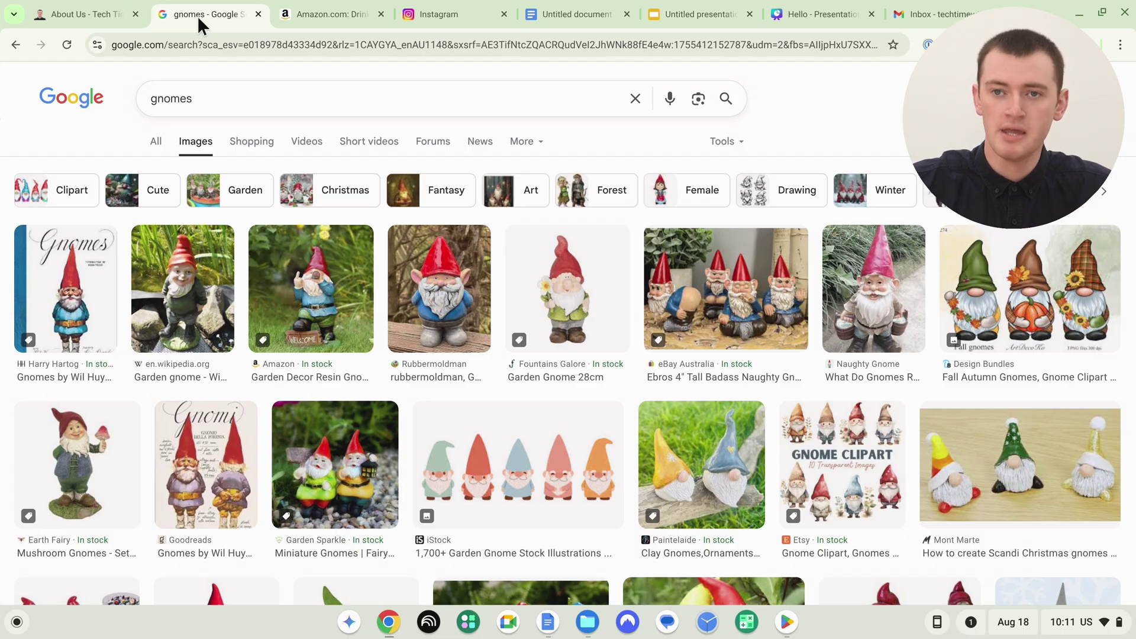
click(186, 283)
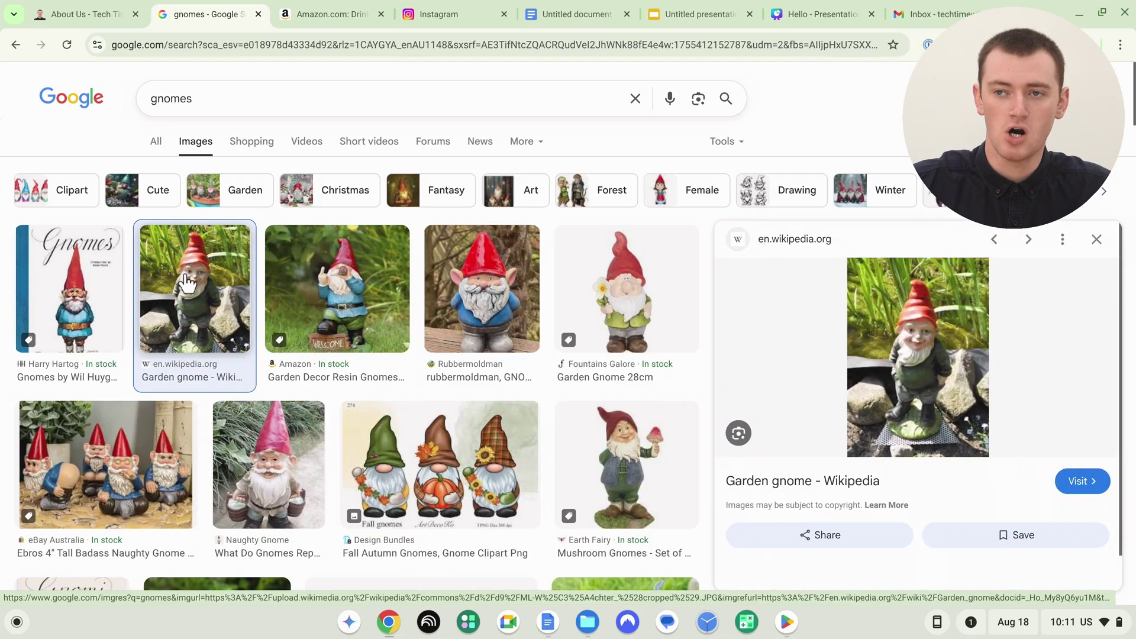
right_click(899, 335)
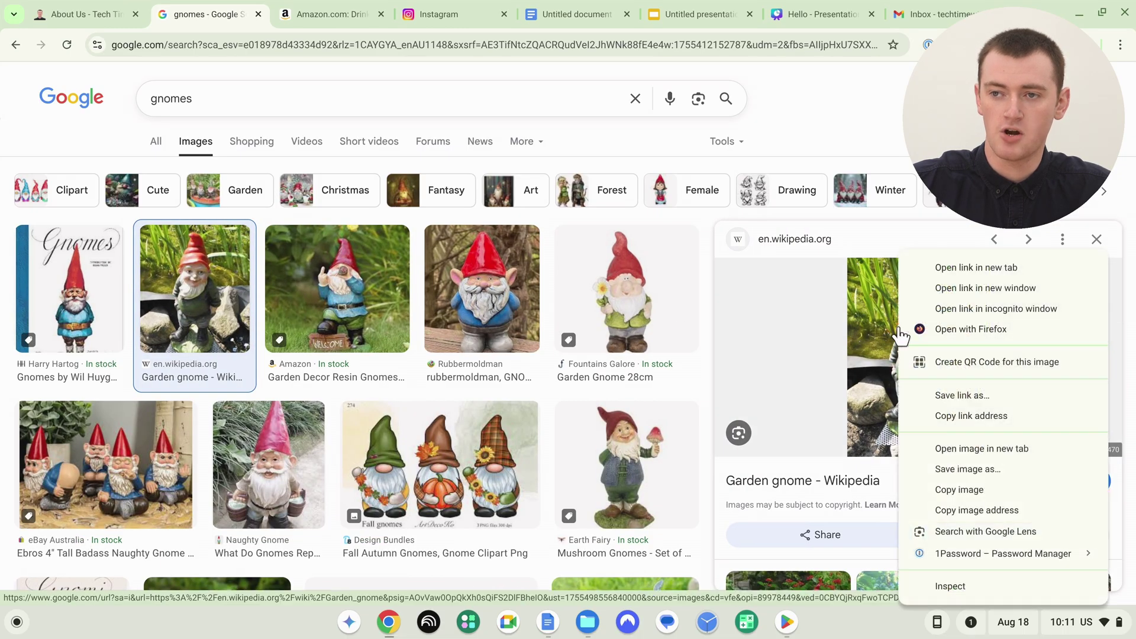
click(979, 488)
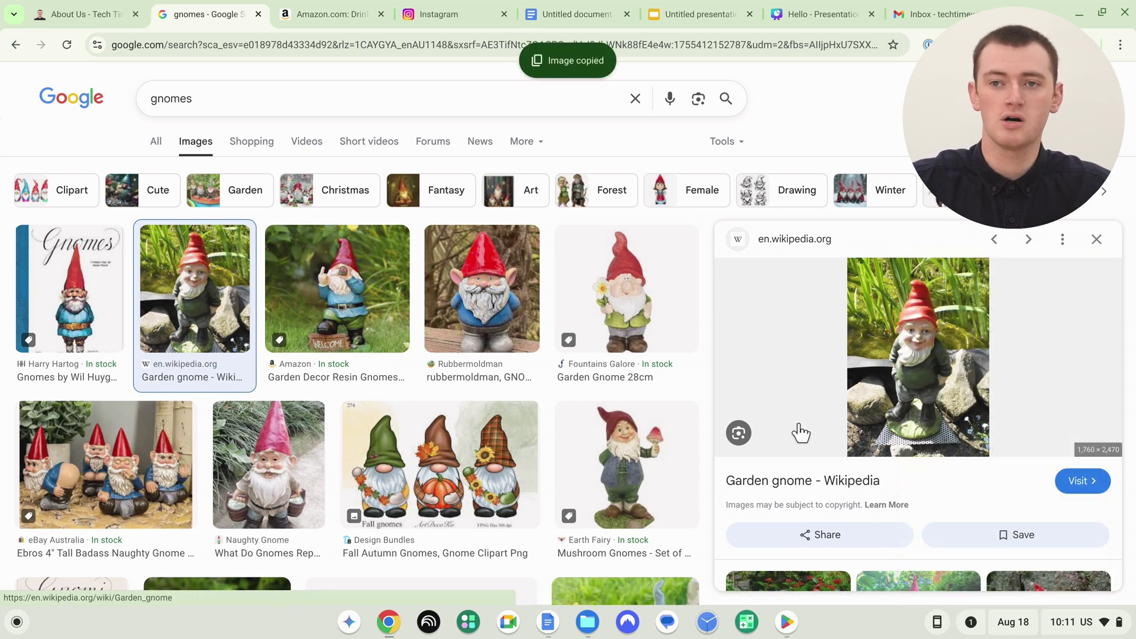
right_click(190, 297)
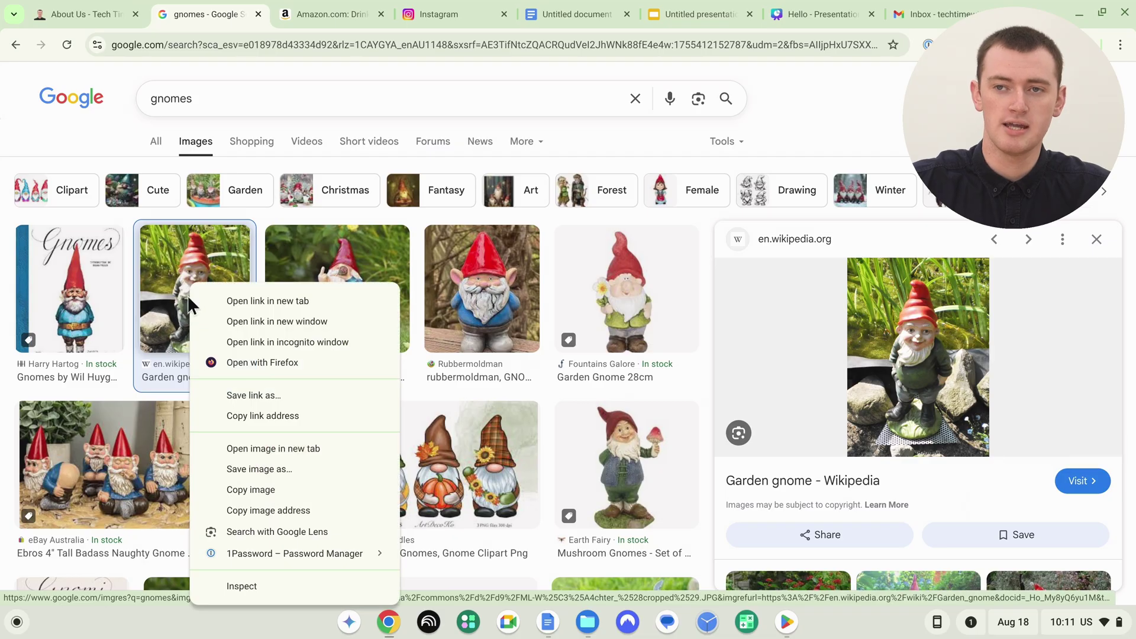
click(888, 113)
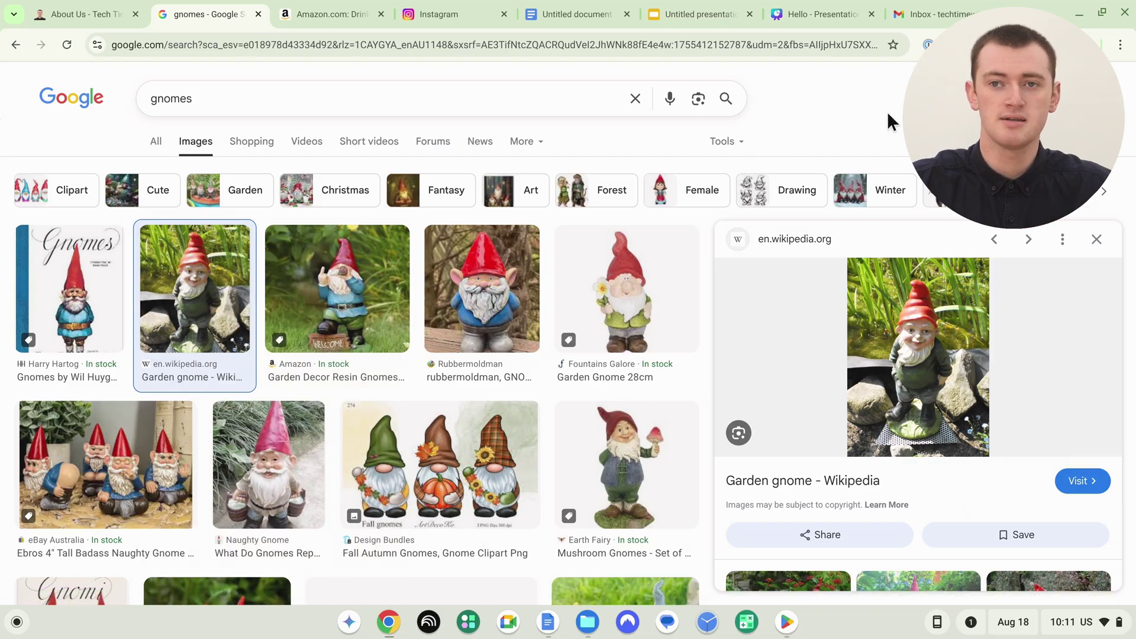
Switch to the Amazon product page, enlarge the rocking chair gnome photo, and check the image's copy options.
click(340, 17)
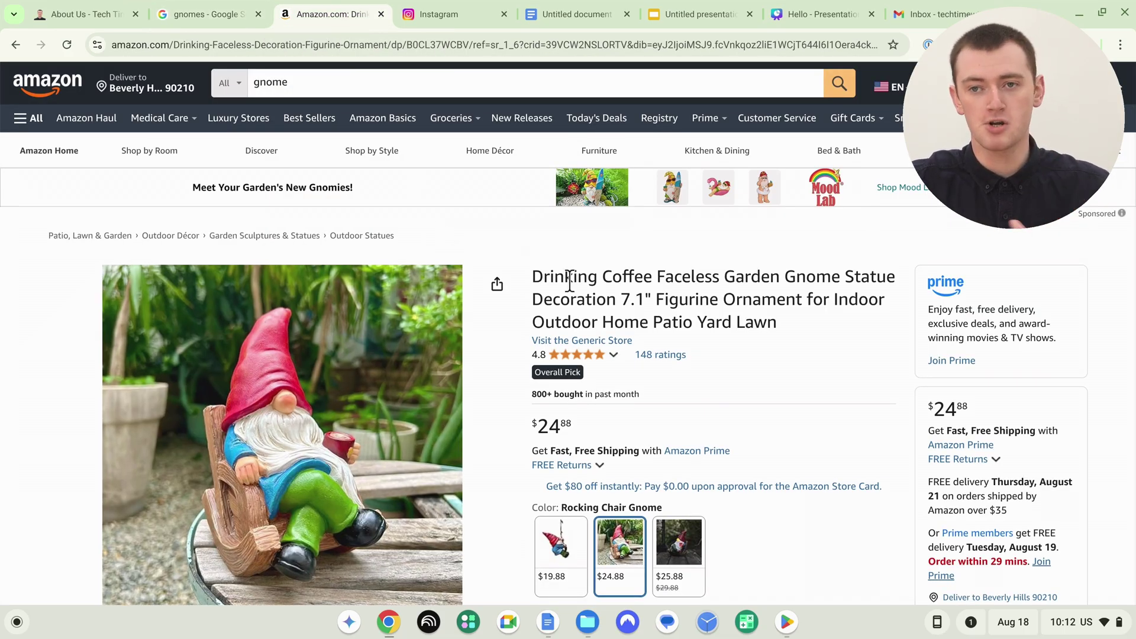
mouse_move(373, 337)
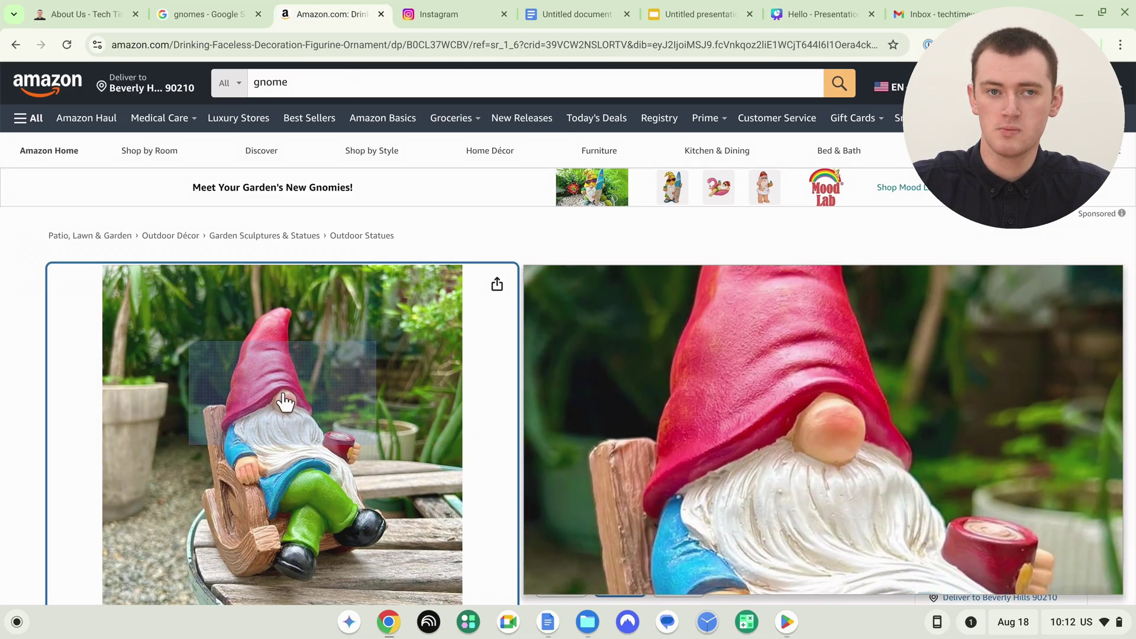
click(284, 398)
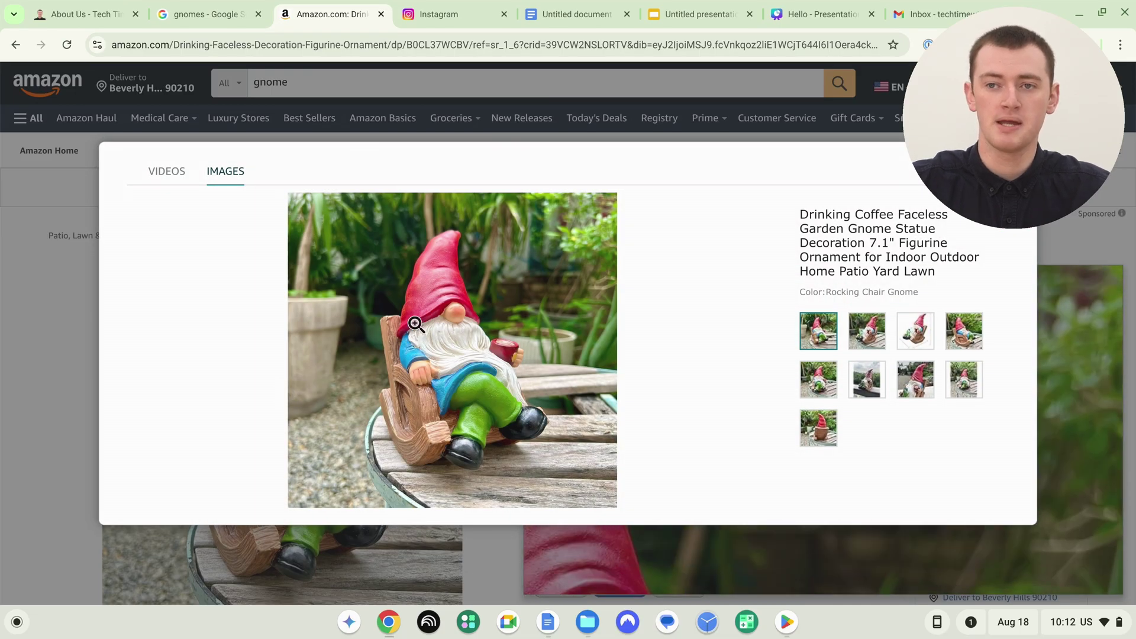
right_click(446, 334)
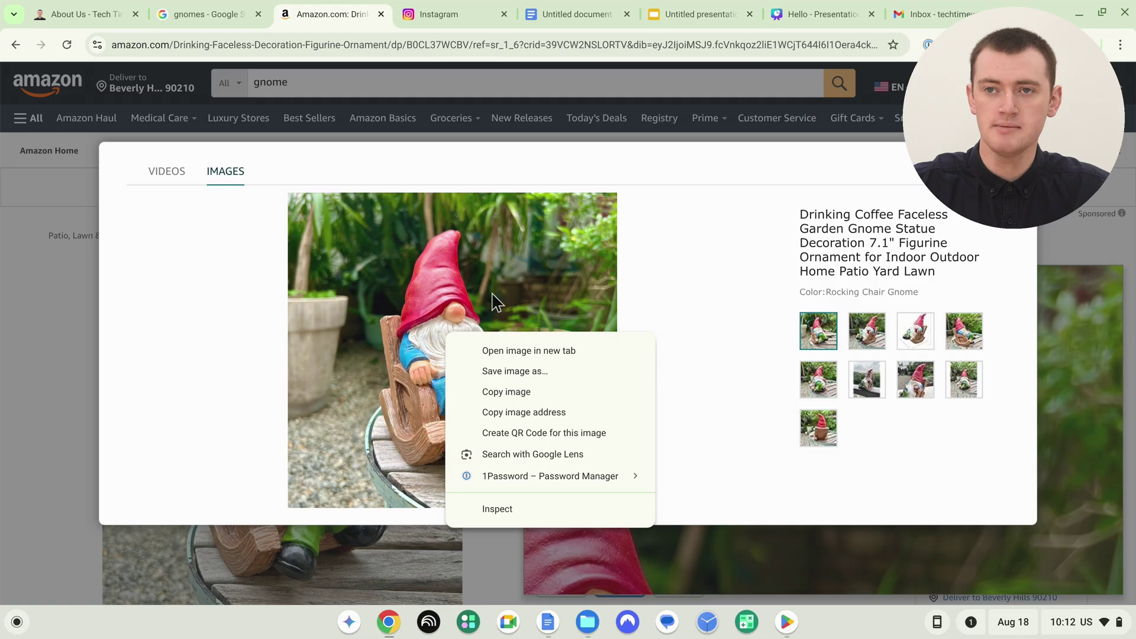
click(454, 12)
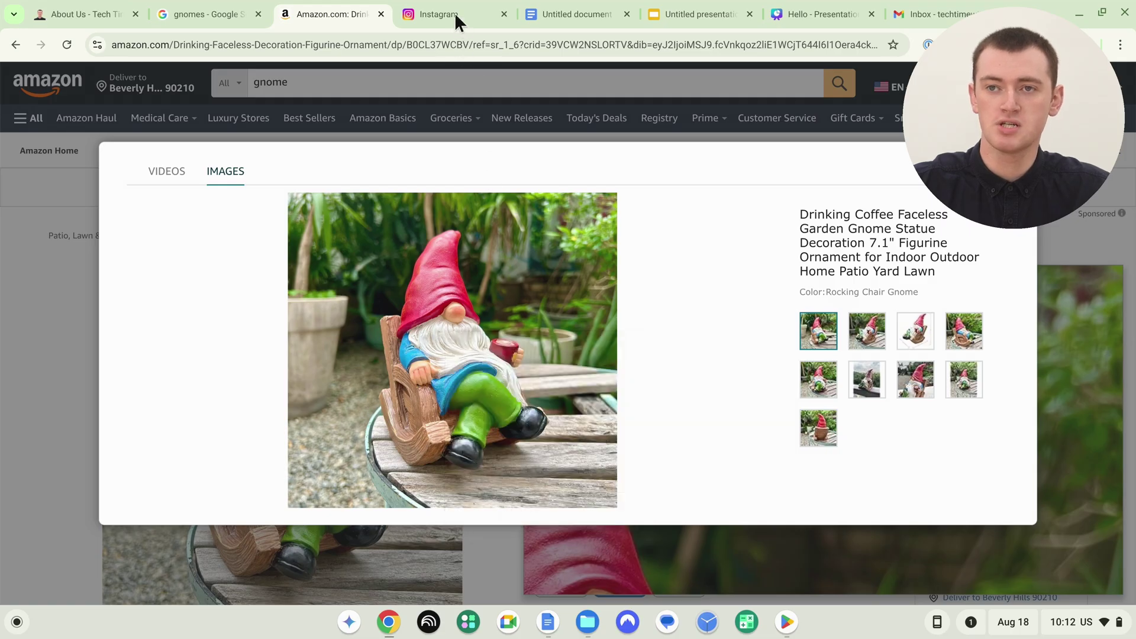
Switch to Instagram, open the Pixel 4 XL post, check whether its photo offers a copy option, and close the post.
click(455, 12)
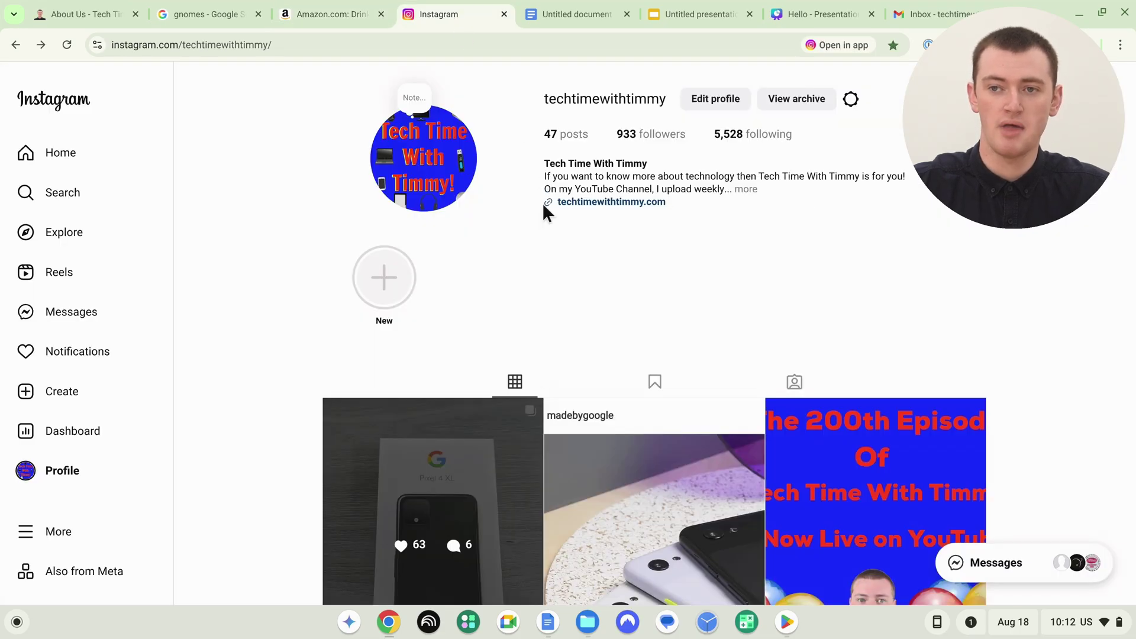
click(487, 441)
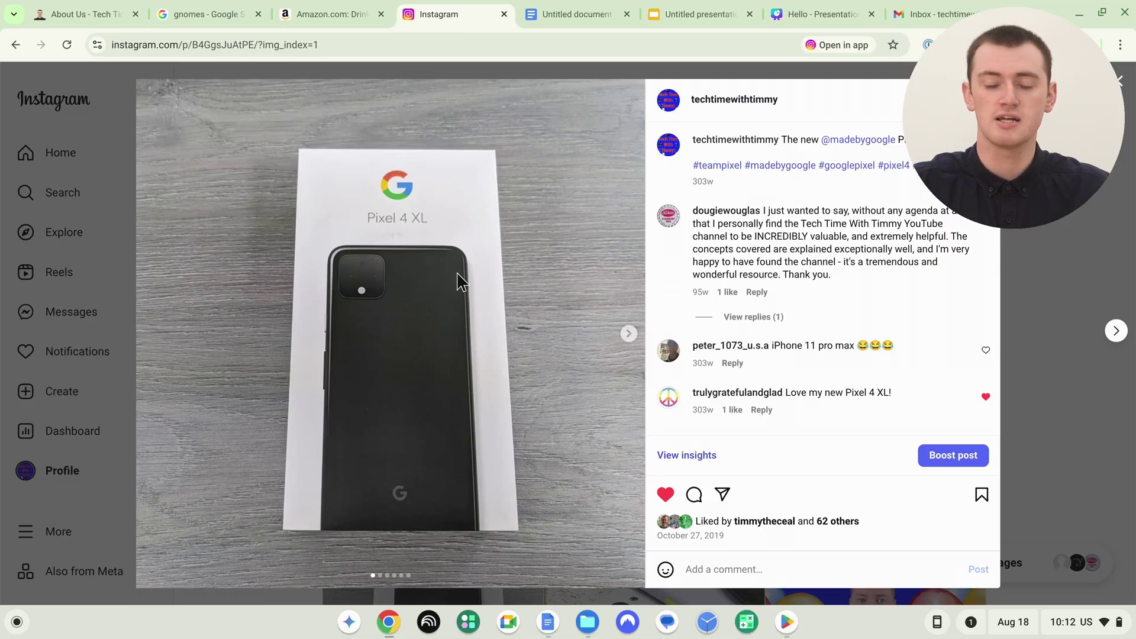
right_click(408, 268)
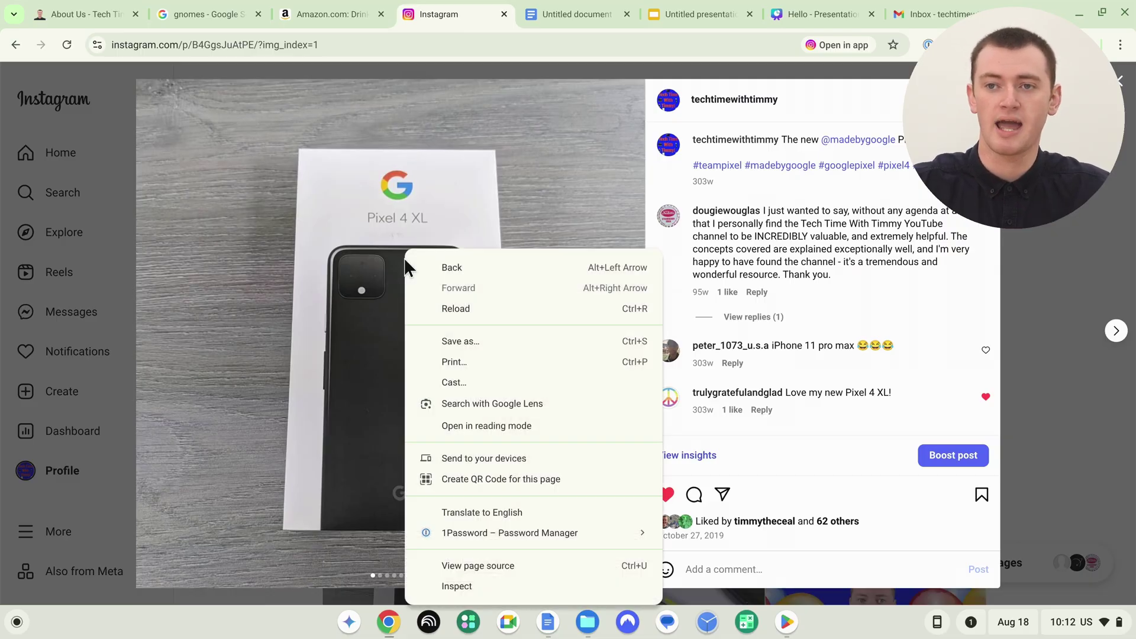
click(366, 225)
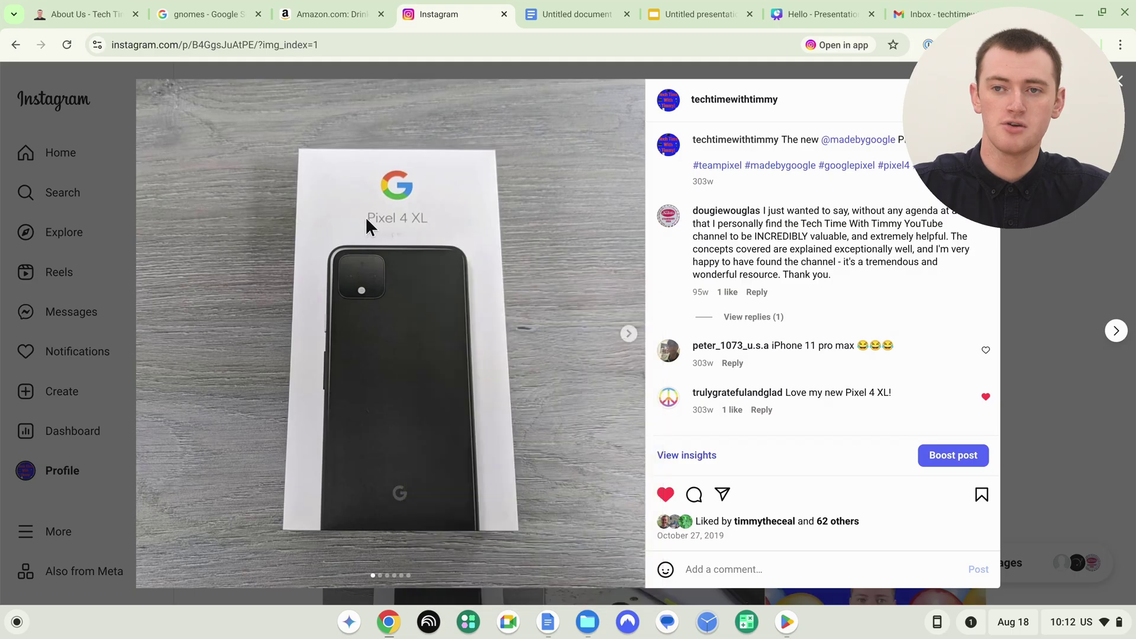
right_click(335, 217)
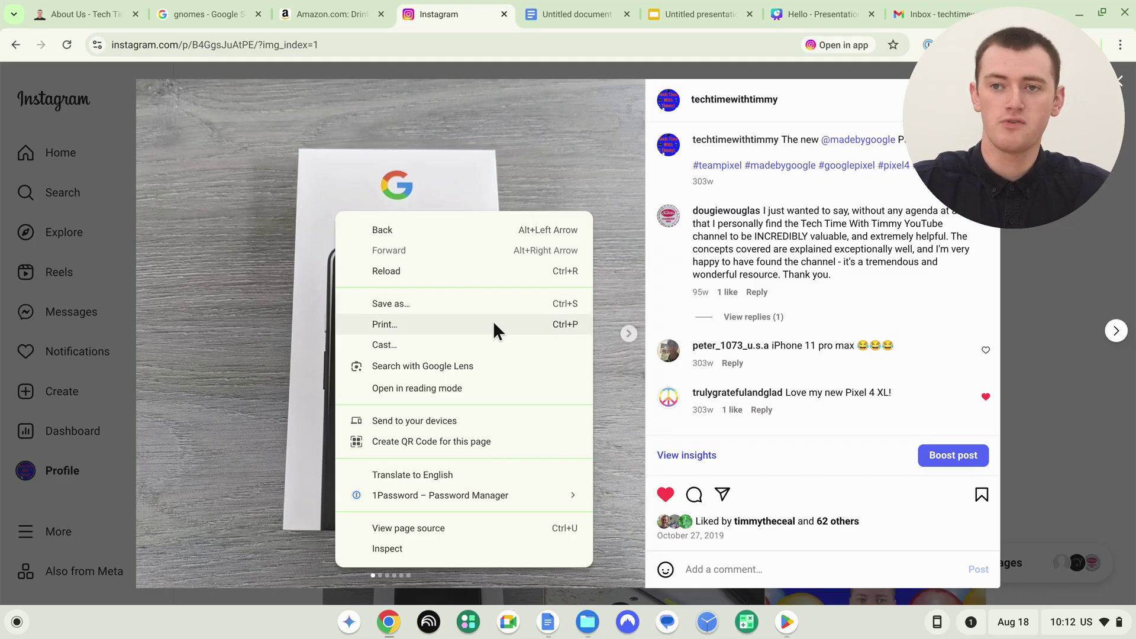
click(546, 176)
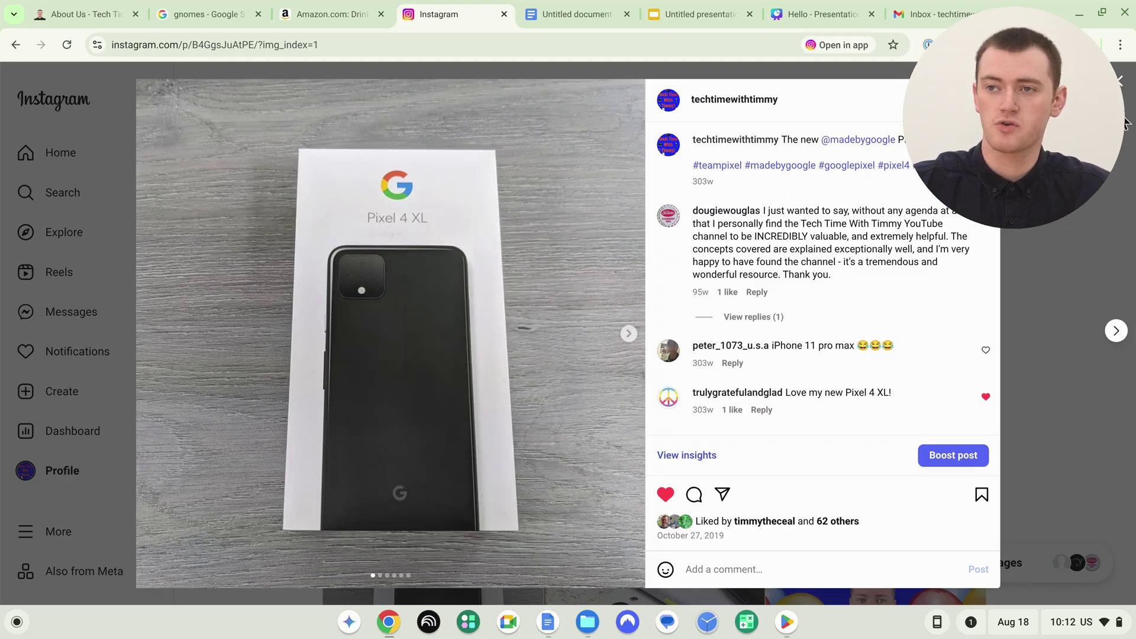
click(1119, 81)
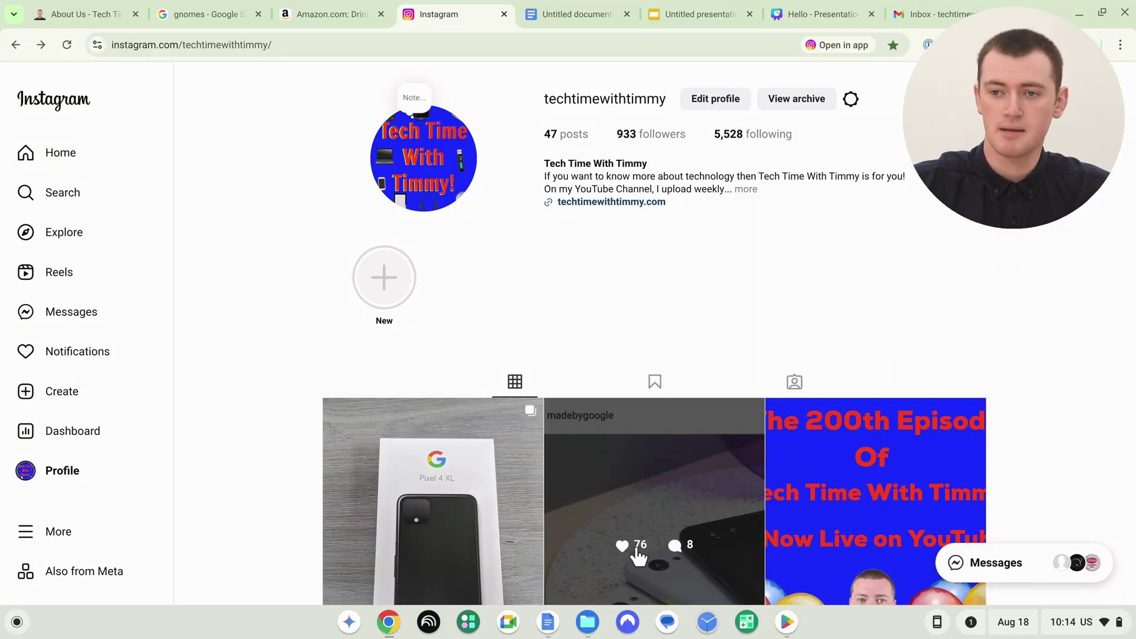
Open the Files app and copy the image file DJI_0143.JPG from My files.
click(588, 621)
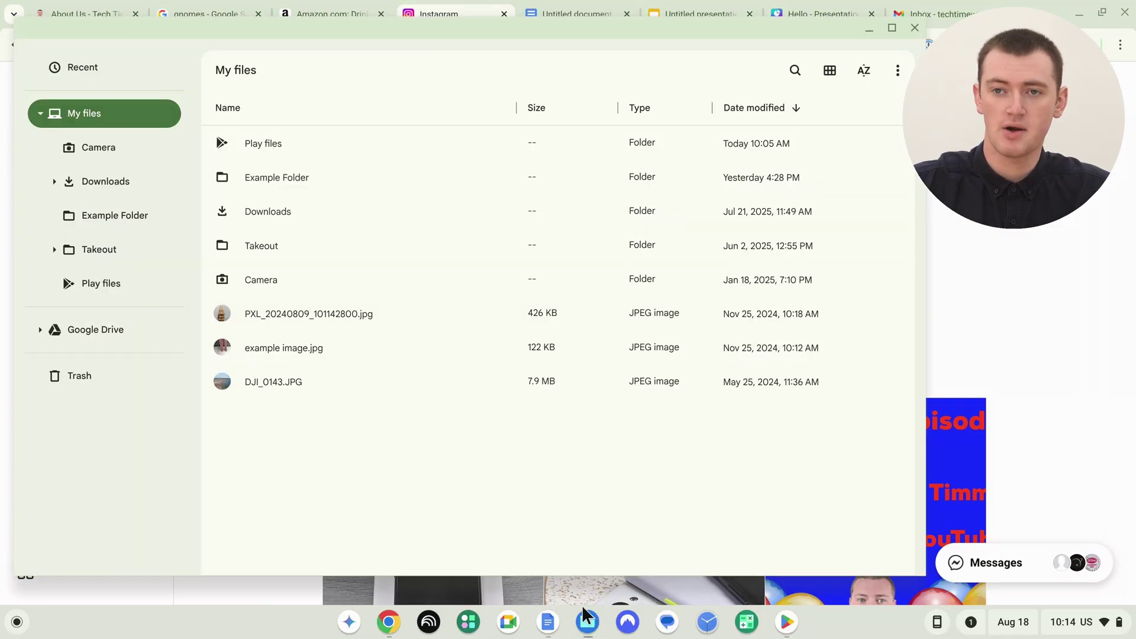
click(297, 384)
right_click(297, 384)
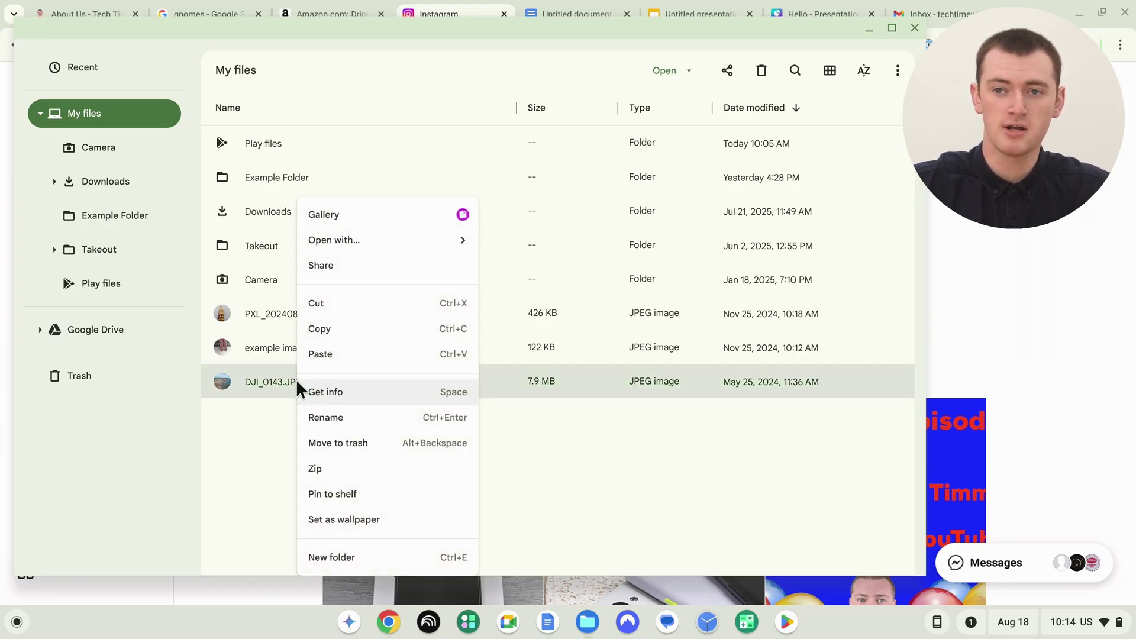
click(323, 332)
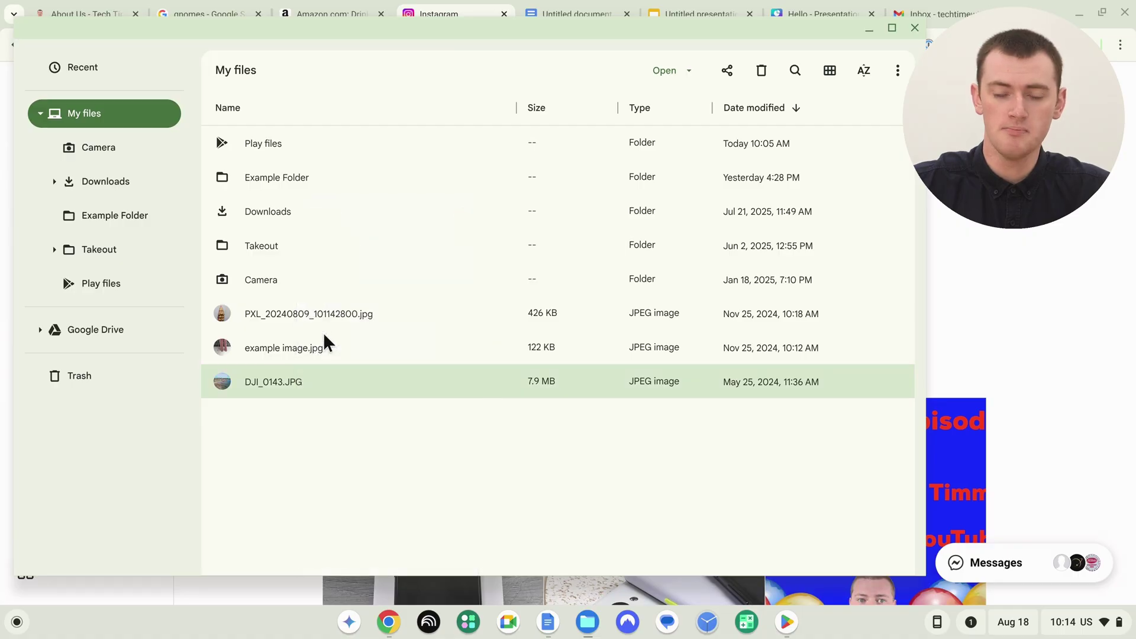
Open DJI_0143.JPG in the image viewer, check the photo's copy options there, and close the viewer.
double_click(309, 382)
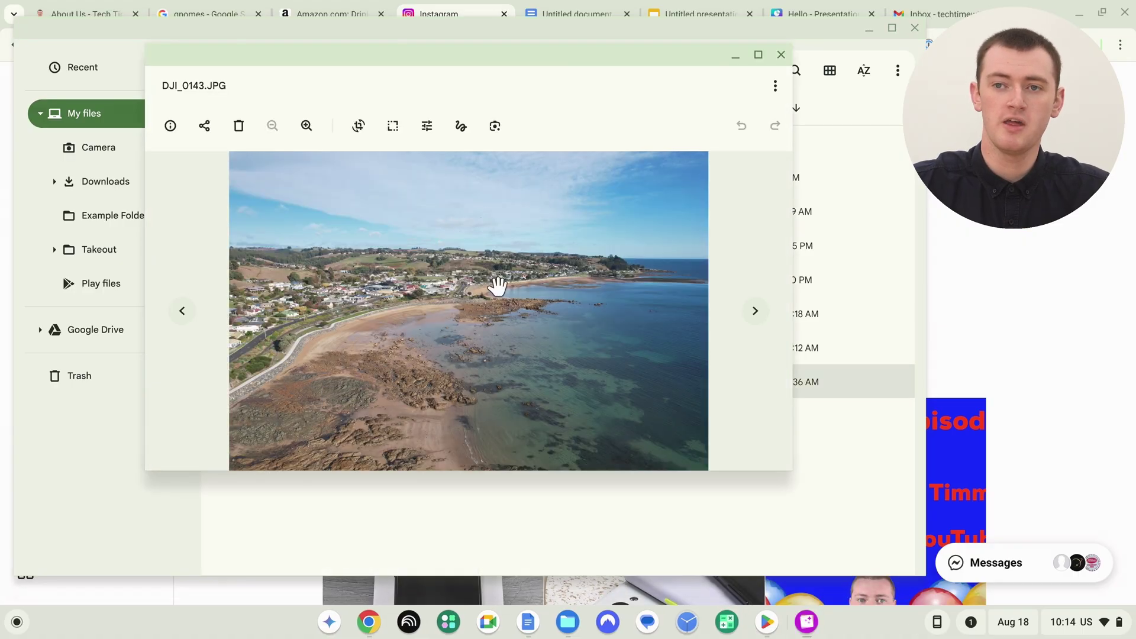
right_click(463, 282)
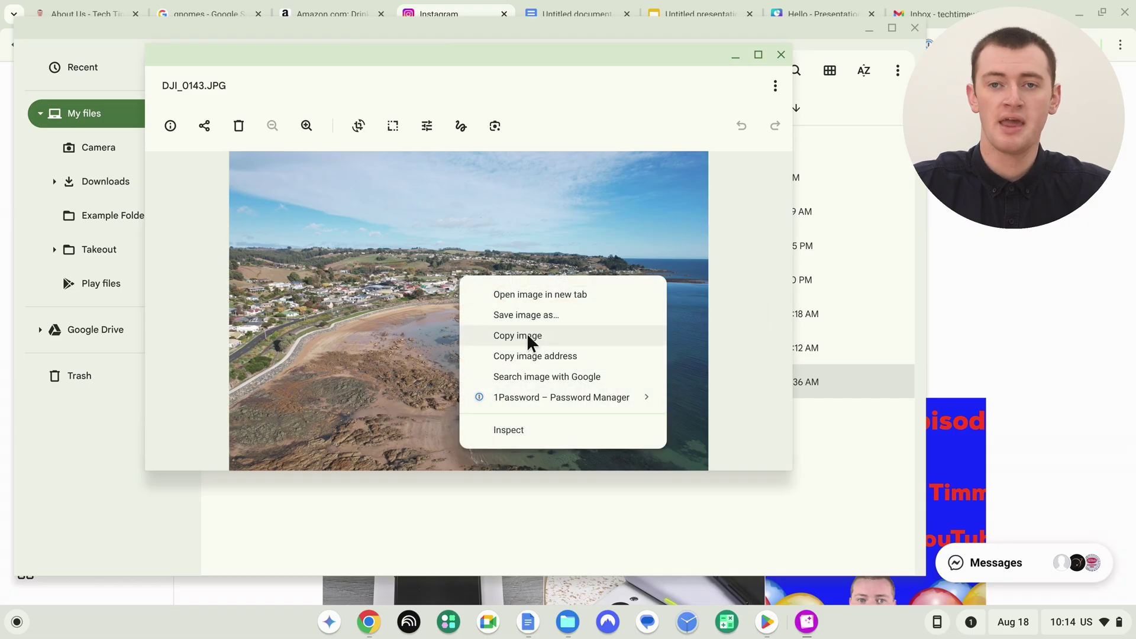
click(782, 54)
click(779, 52)
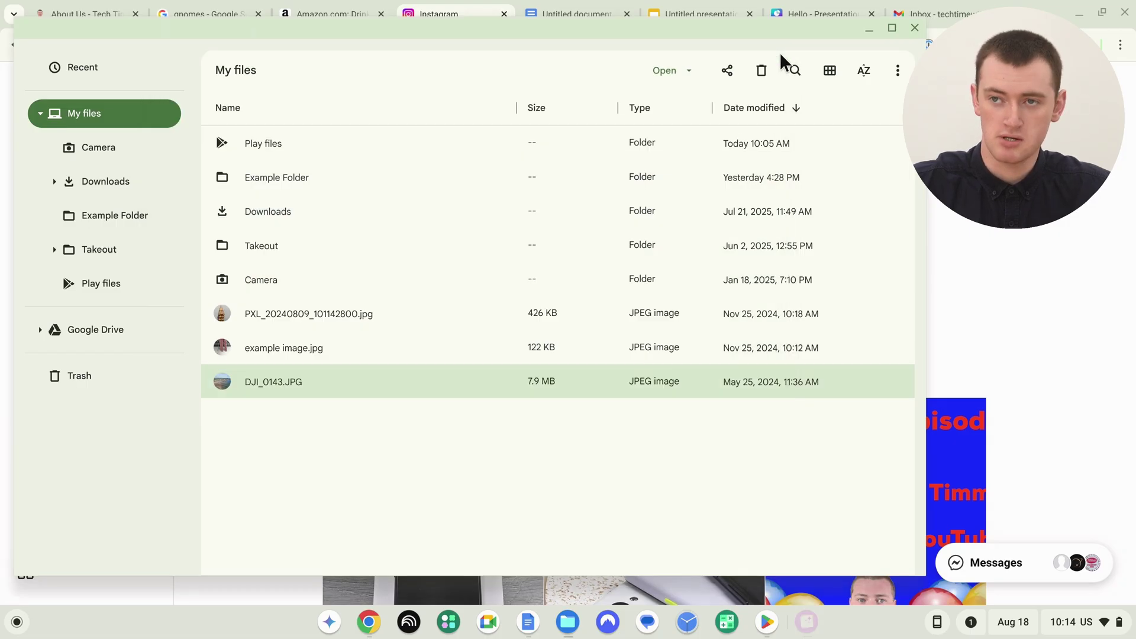
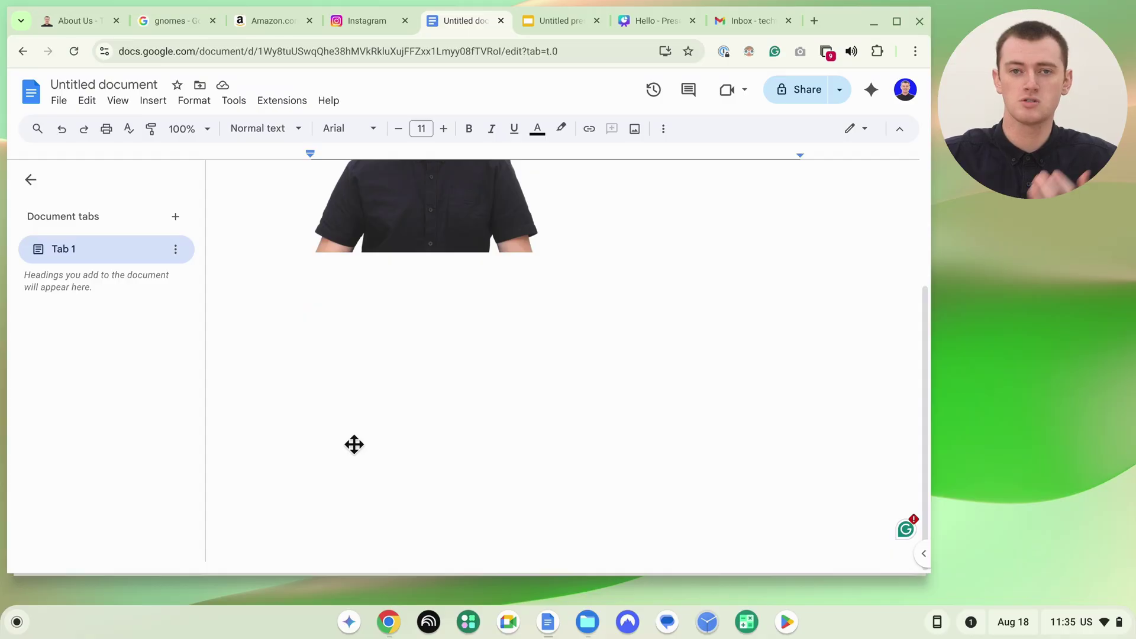
Paste the copied portrait into the Google Docs document below the existing smaller portrait, and review both images.
key(ctrl+v)
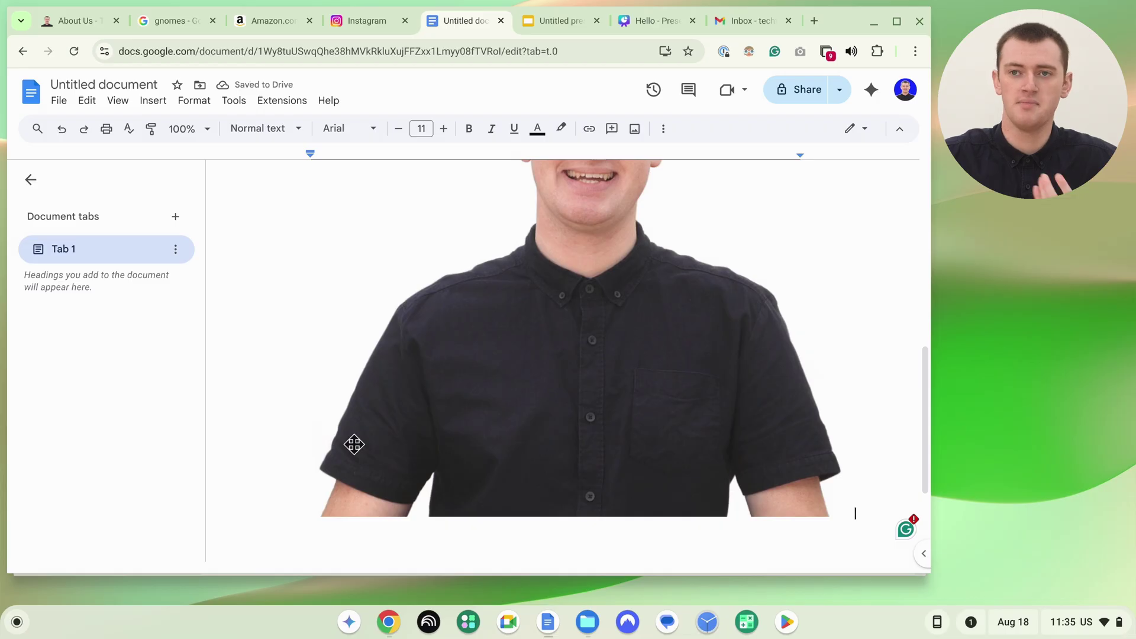
scroll(435, 391, up, 5)
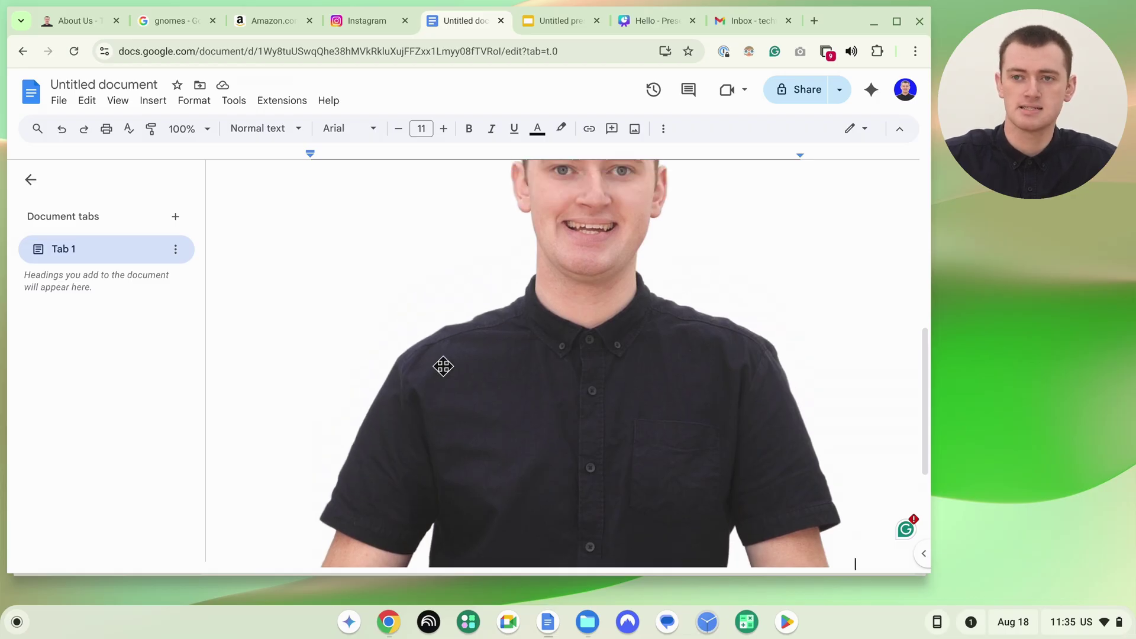
scroll(442, 365, up, 4)
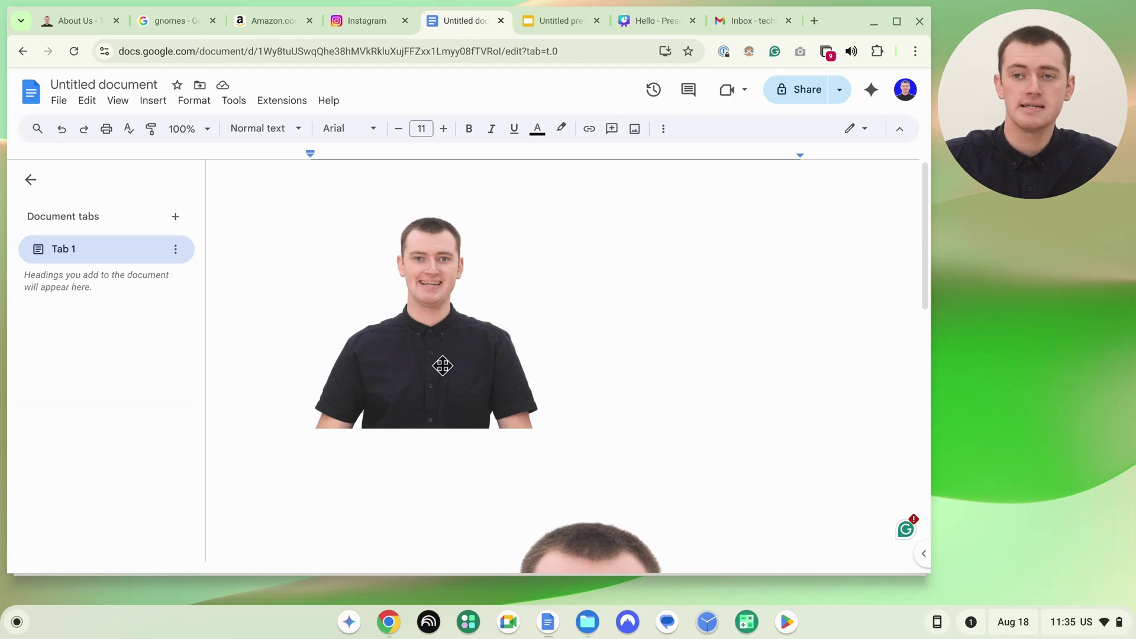
Switch to the untitled Google Slides presentation and paste the copied portrait onto the blank first slide.
click(566, 22)
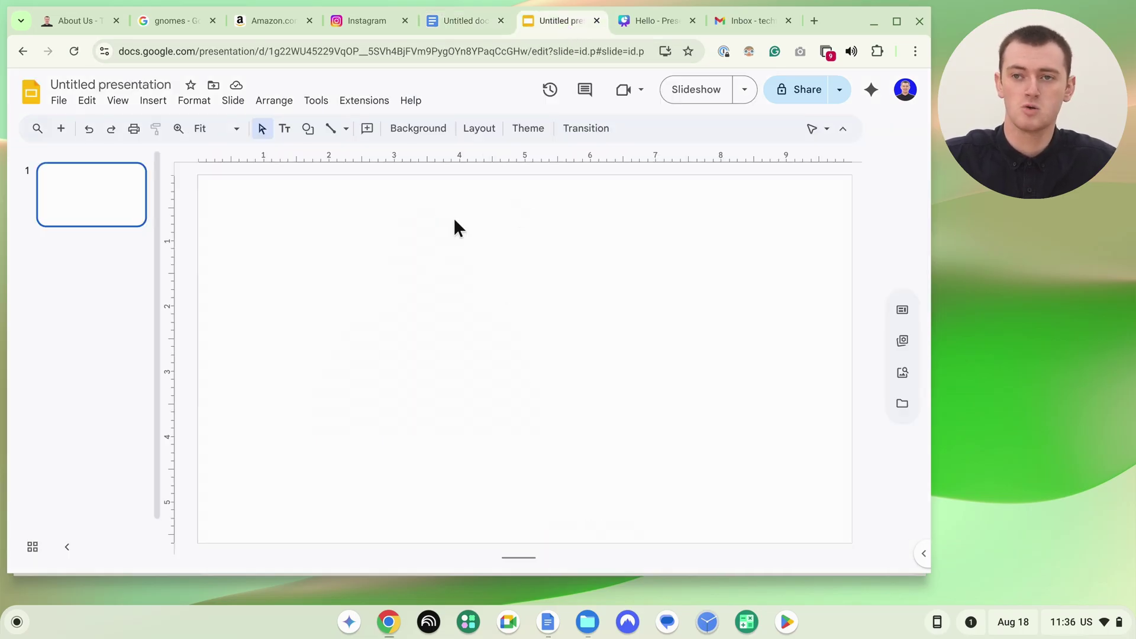
right_click(435, 280)
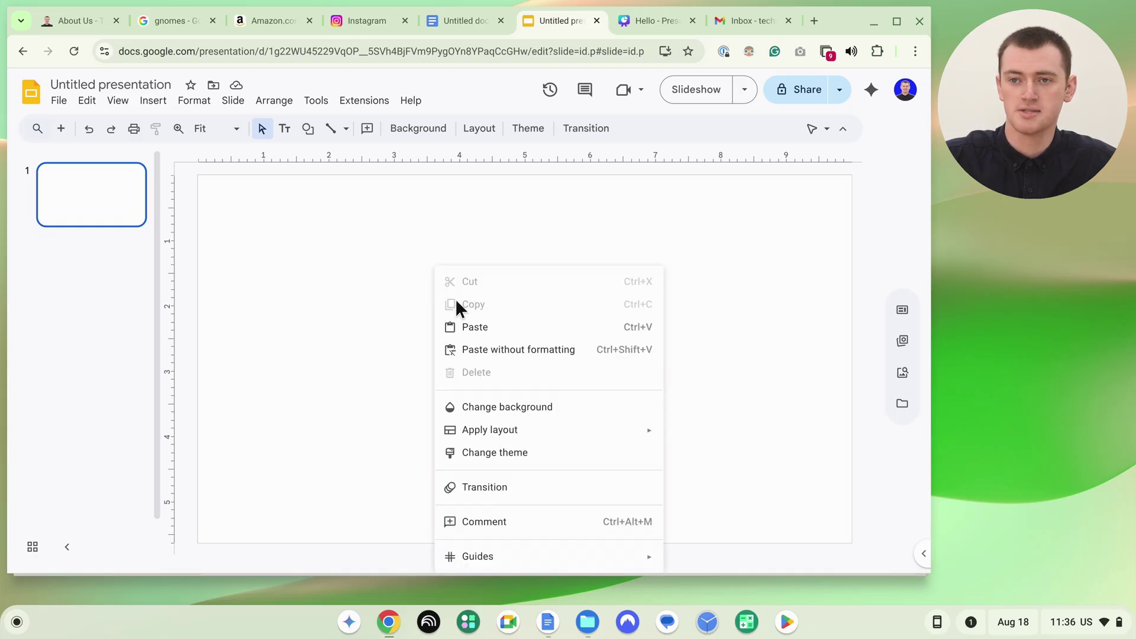
click(469, 329)
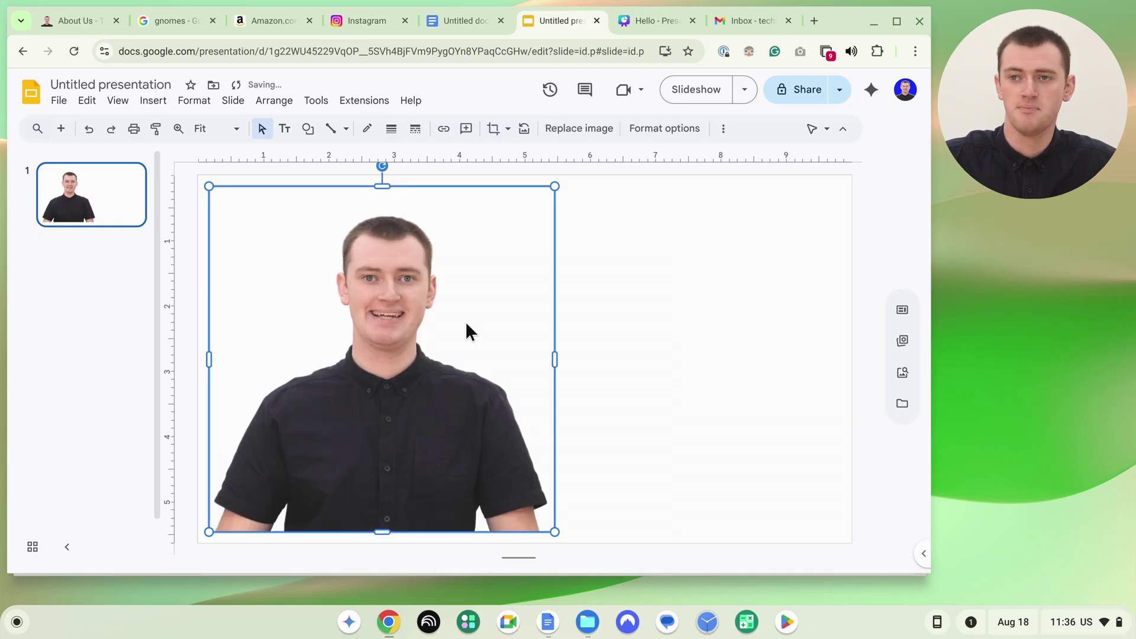
Switch to the Canva design Hello and paste the copied portrait onto its page, allowing the site to access the clipboard.
click(638, 14)
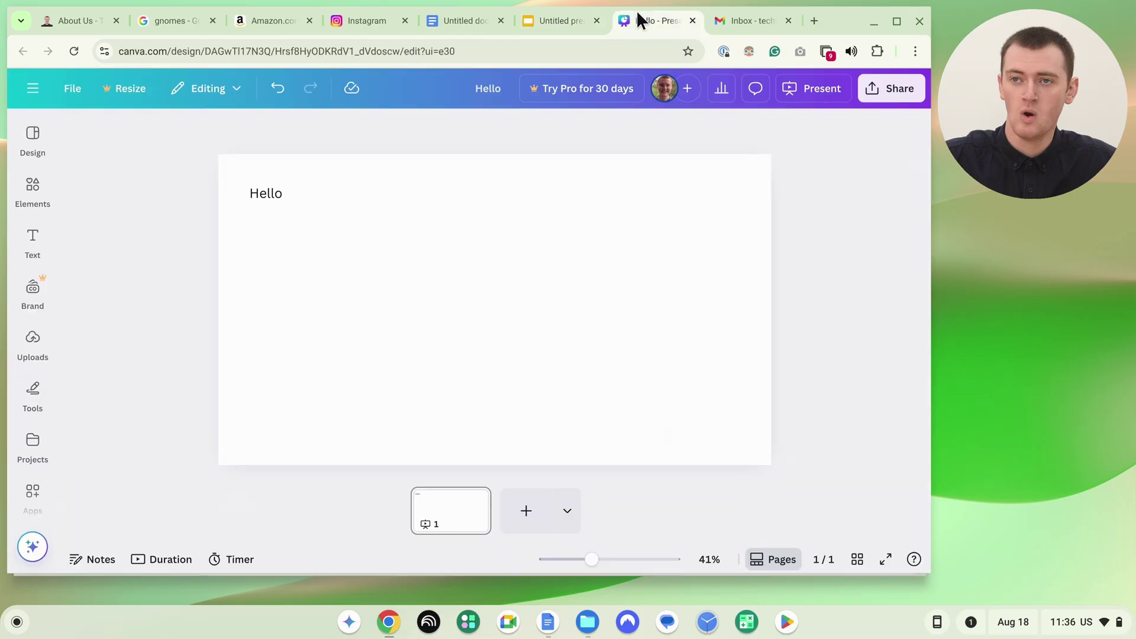
right_click(512, 236)
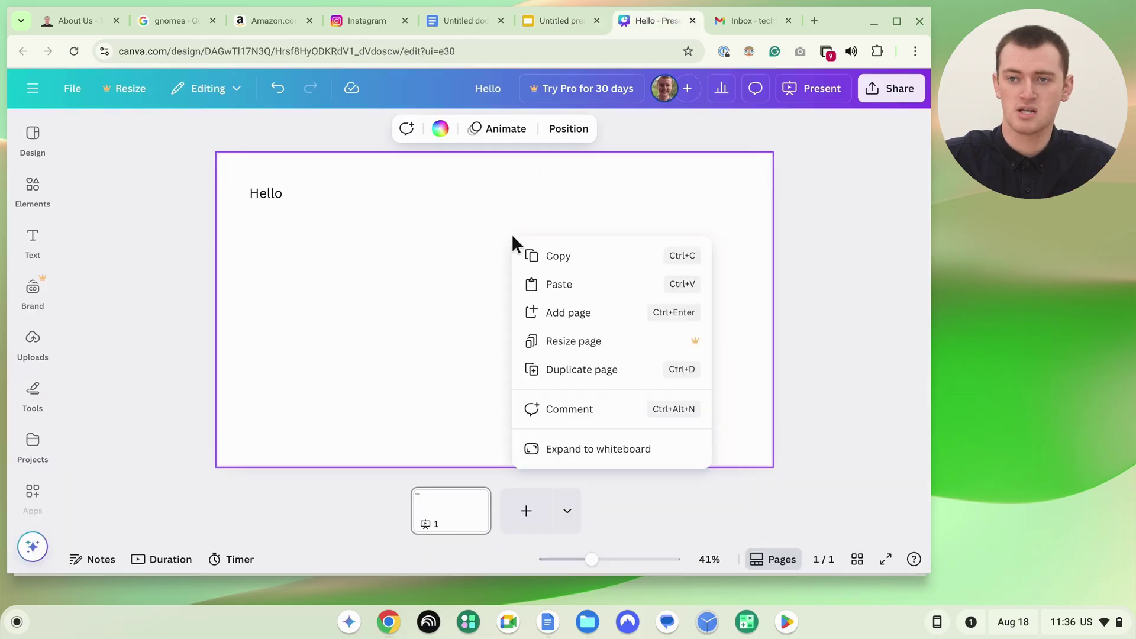
click(571, 286)
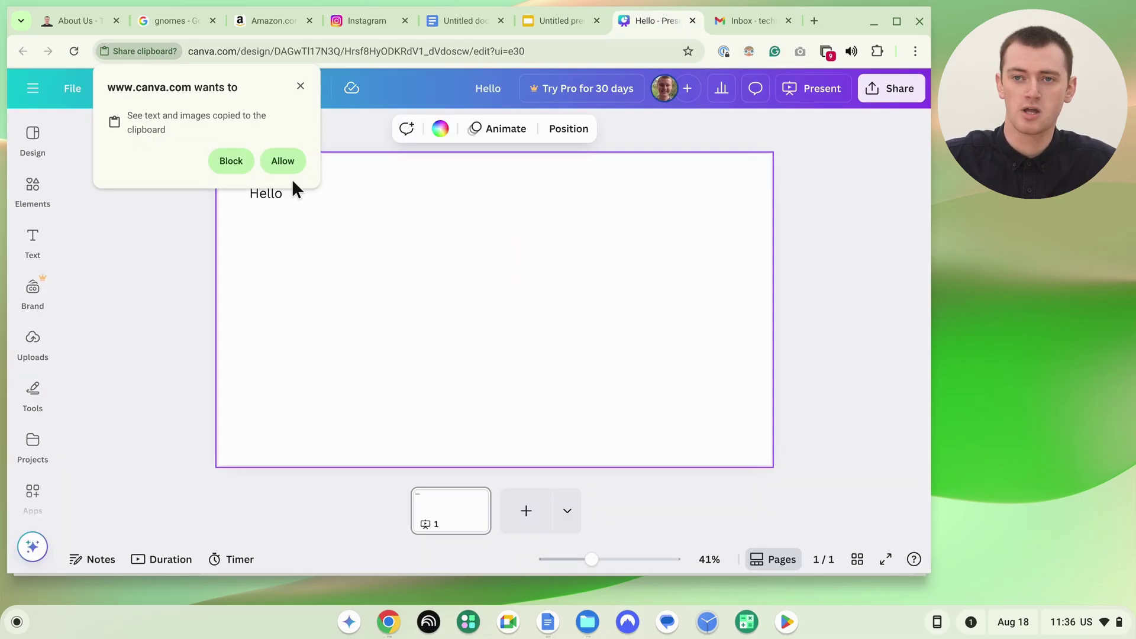
click(286, 159)
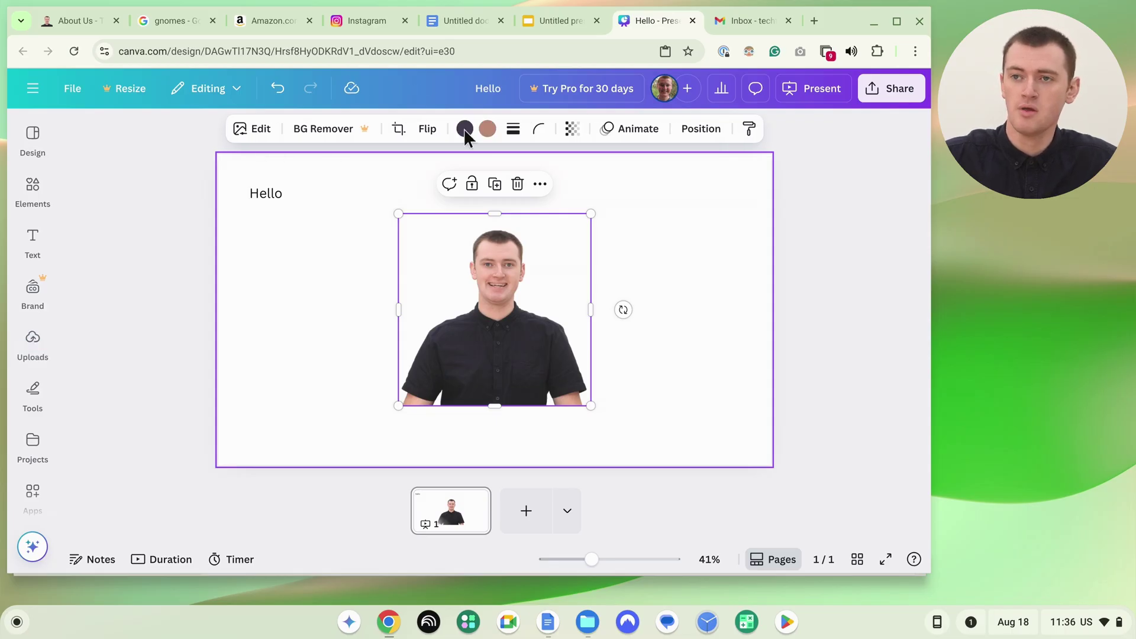
Switch to Gmail and paste the copied portrait into the body of the open draft with the subject Image.
click(730, 19)
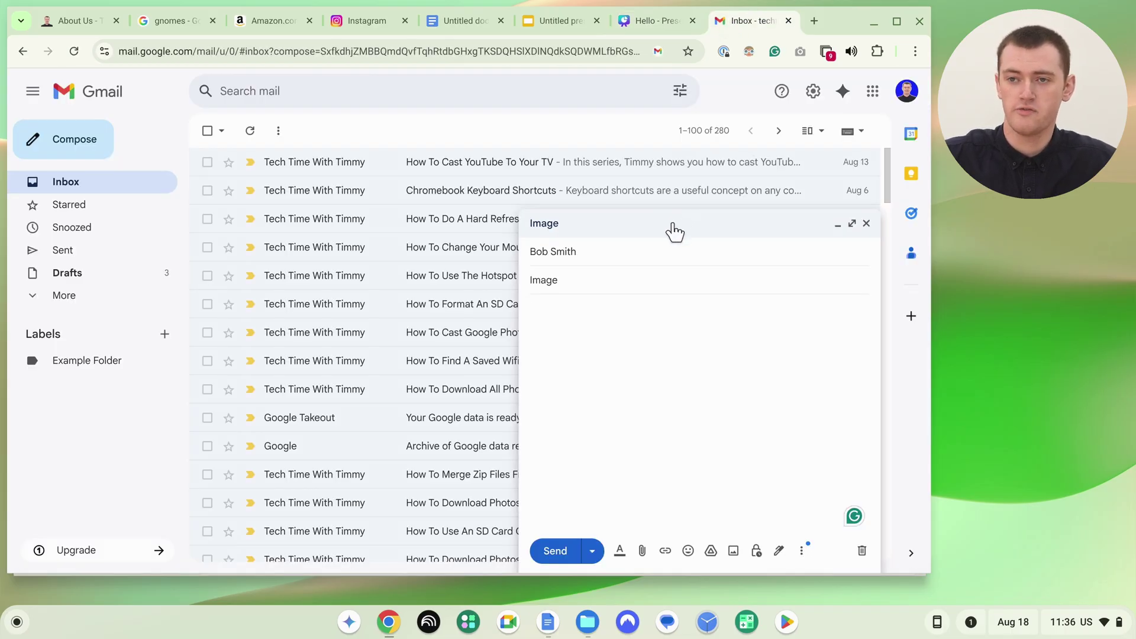
right_click(535, 304)
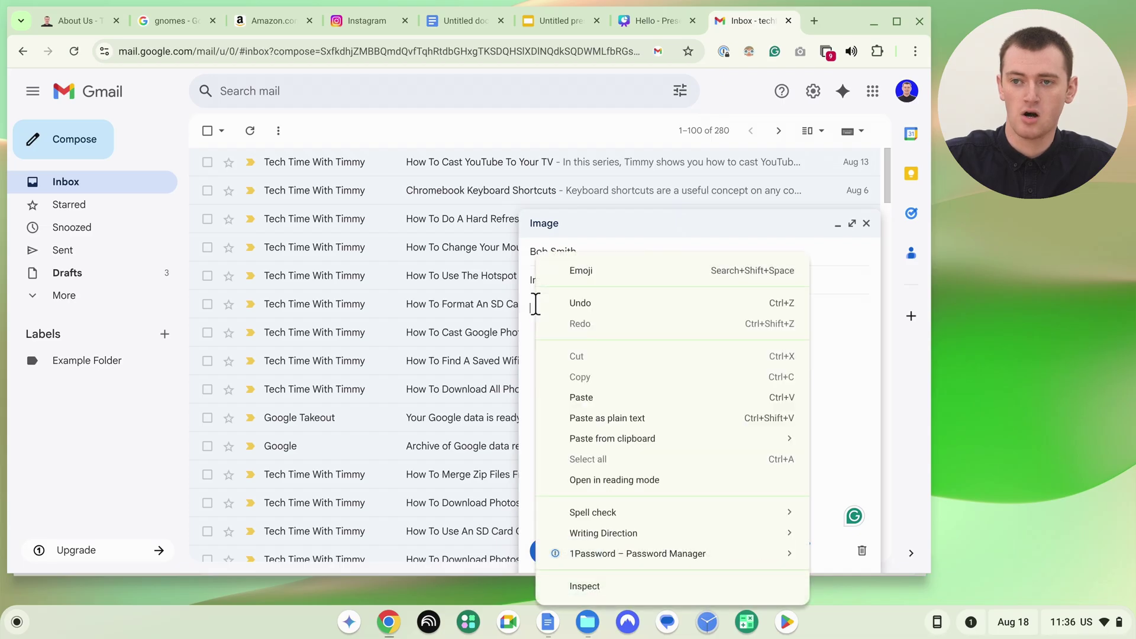
click(592, 396)
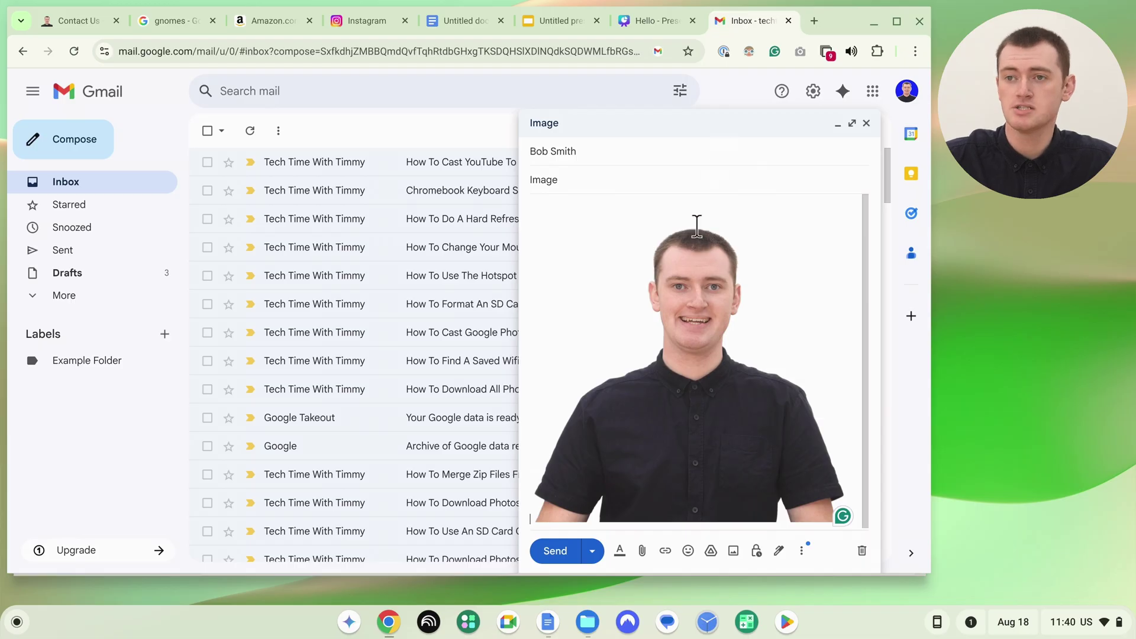
Open the Files app and paste the copied portrait into My files as an image file.
click(588, 622)
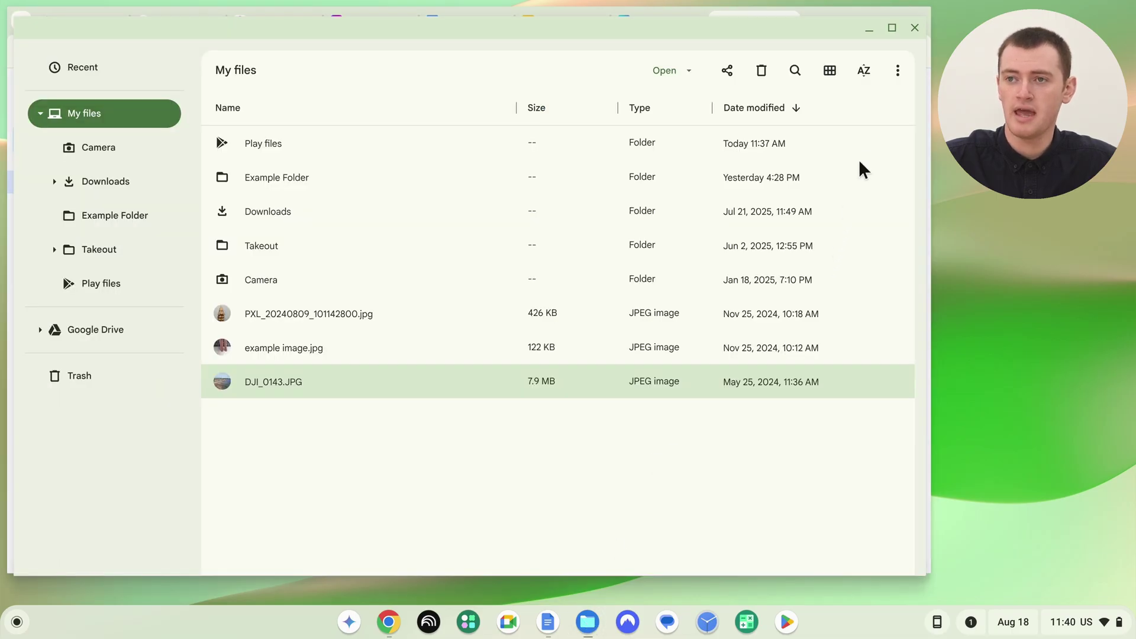
click(900, 75)
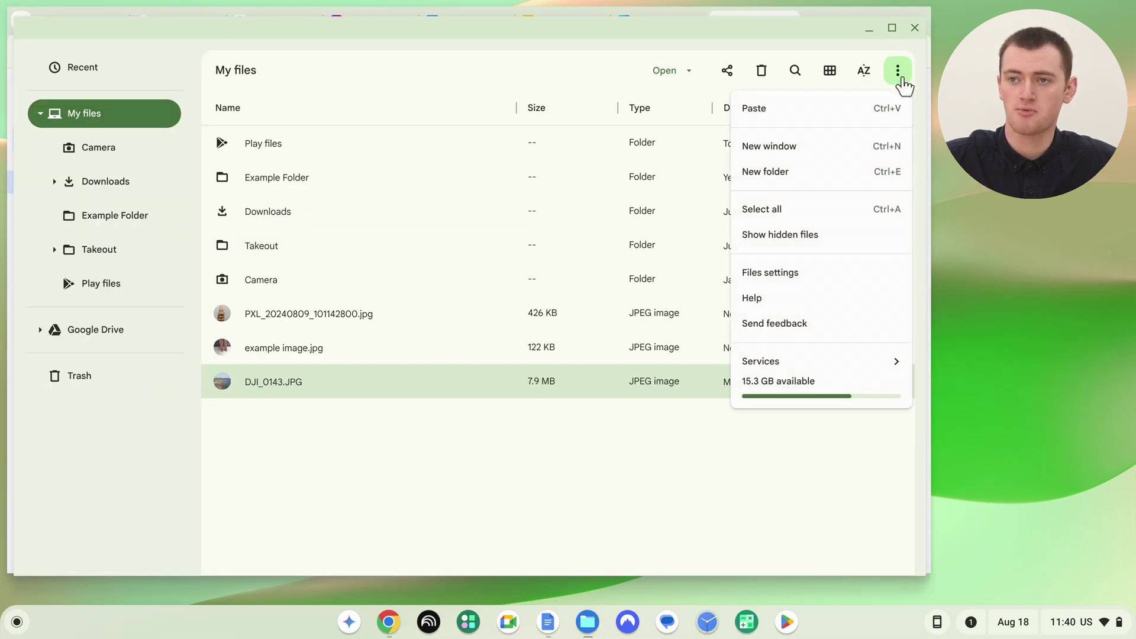
click(820, 116)
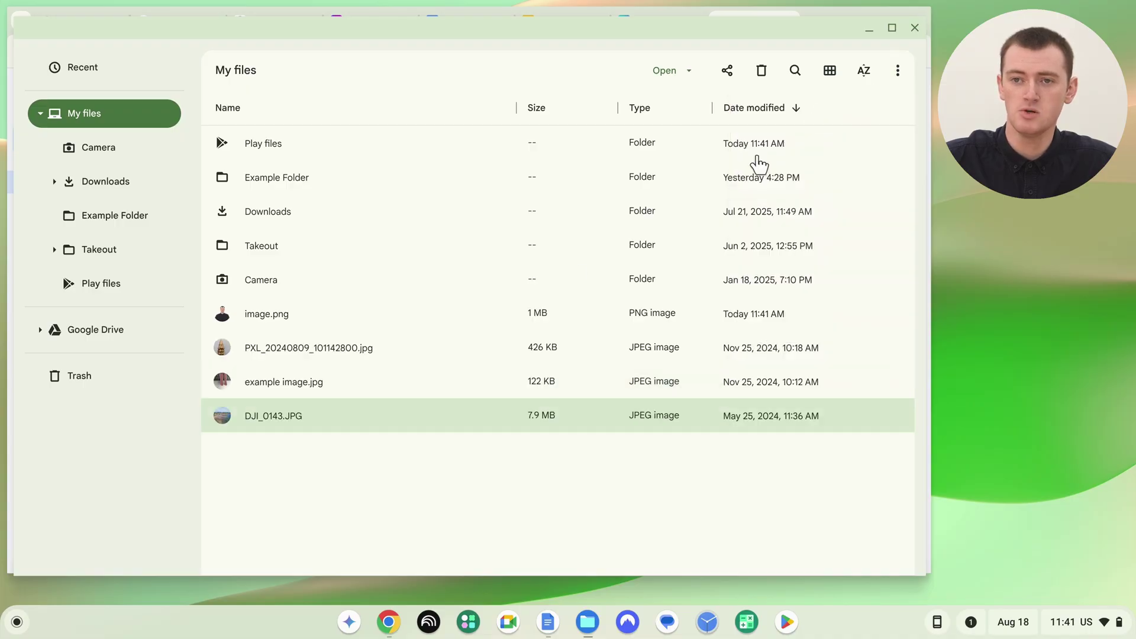
Open image.png from My files to check the pasted picture, close the viewer and minimize the Files window.
click(290, 320)
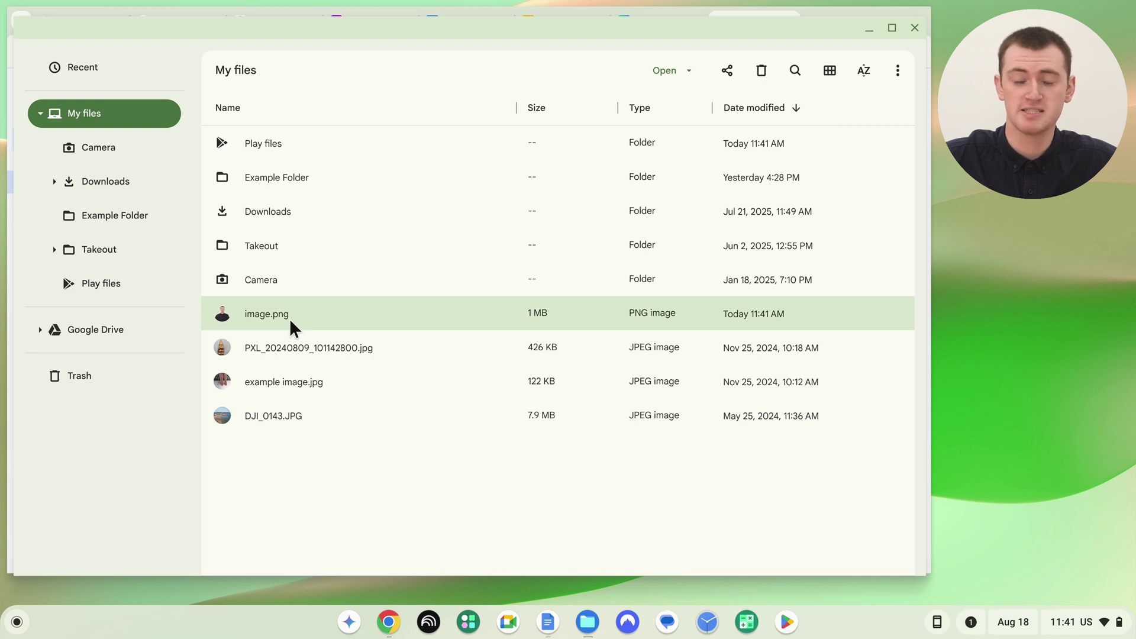
double_click(290, 318)
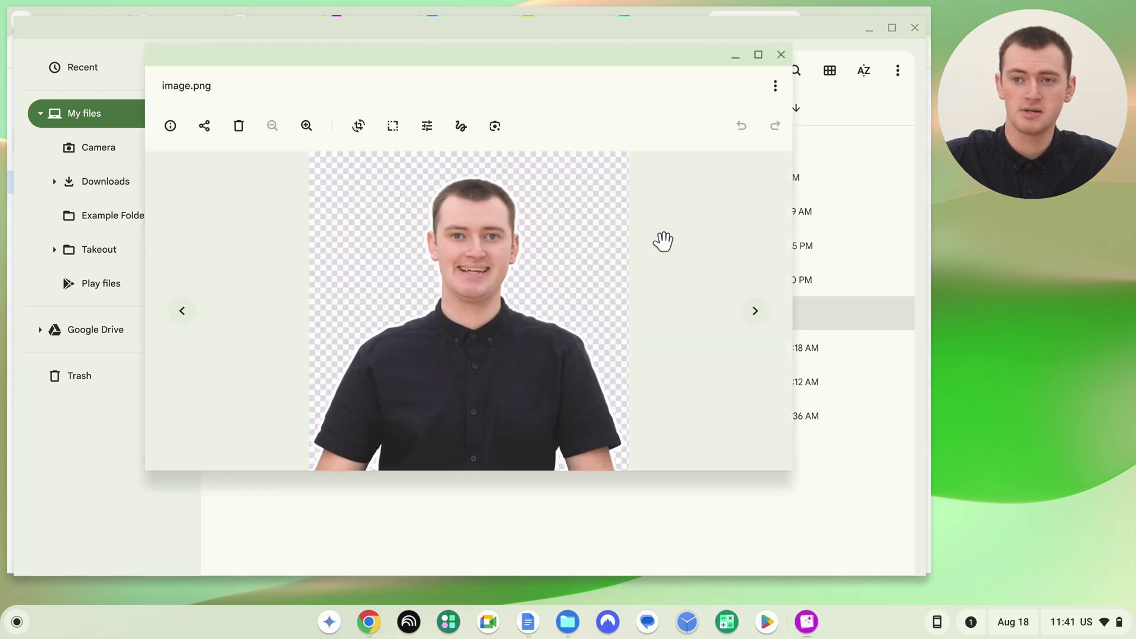
click(782, 54)
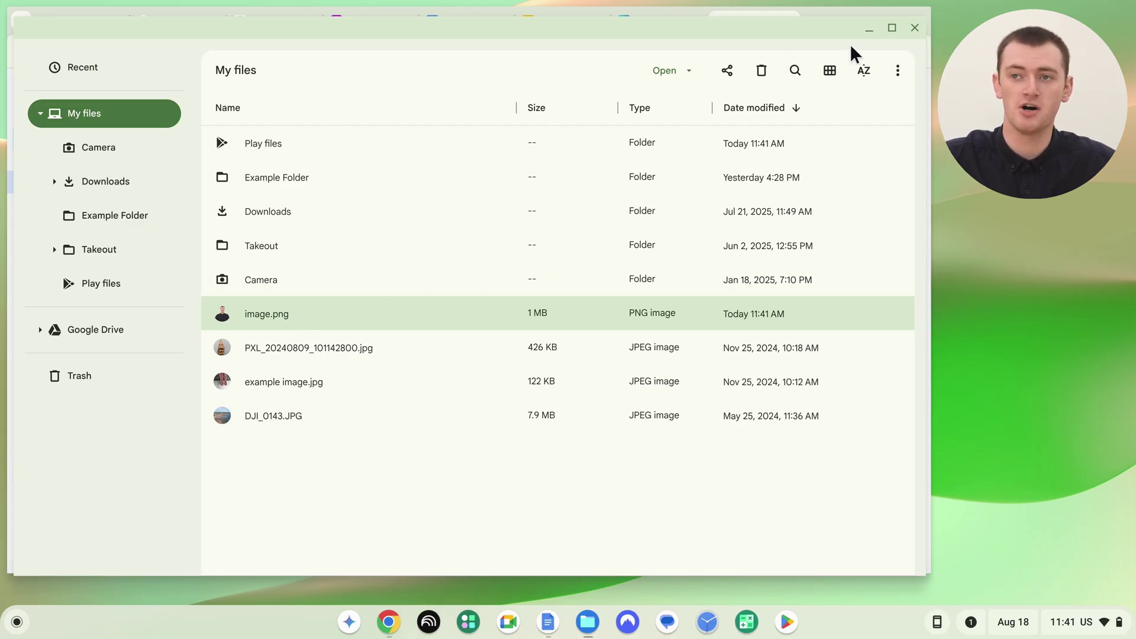
click(866, 31)
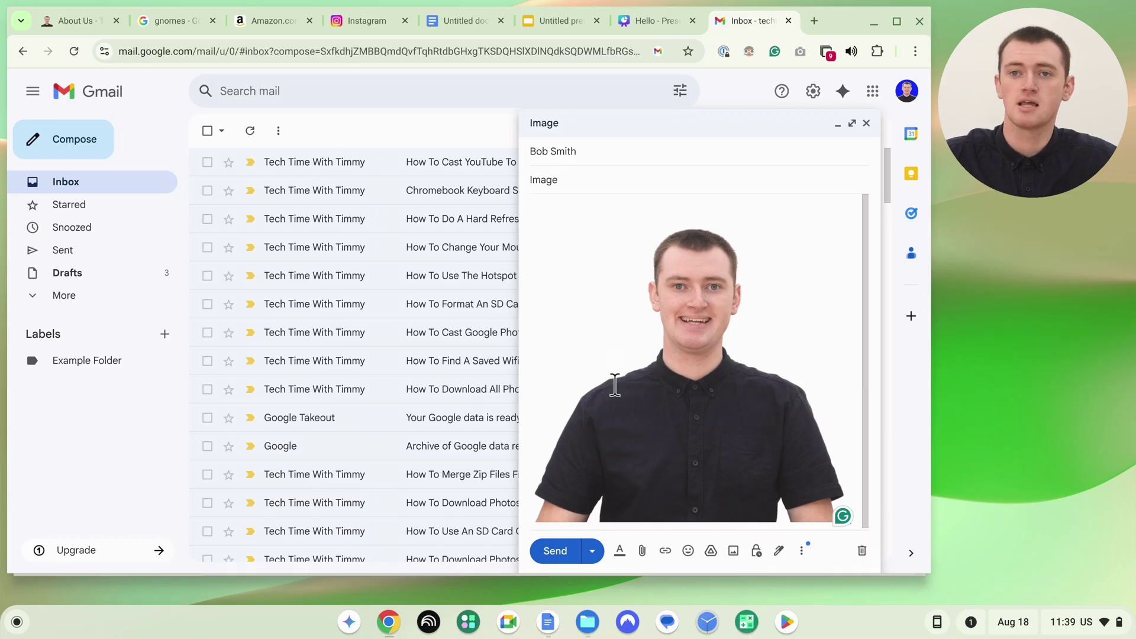
Open the website's Contact Us page and try to paste the copied portrait into the contact form's message field.
click(65, 17)
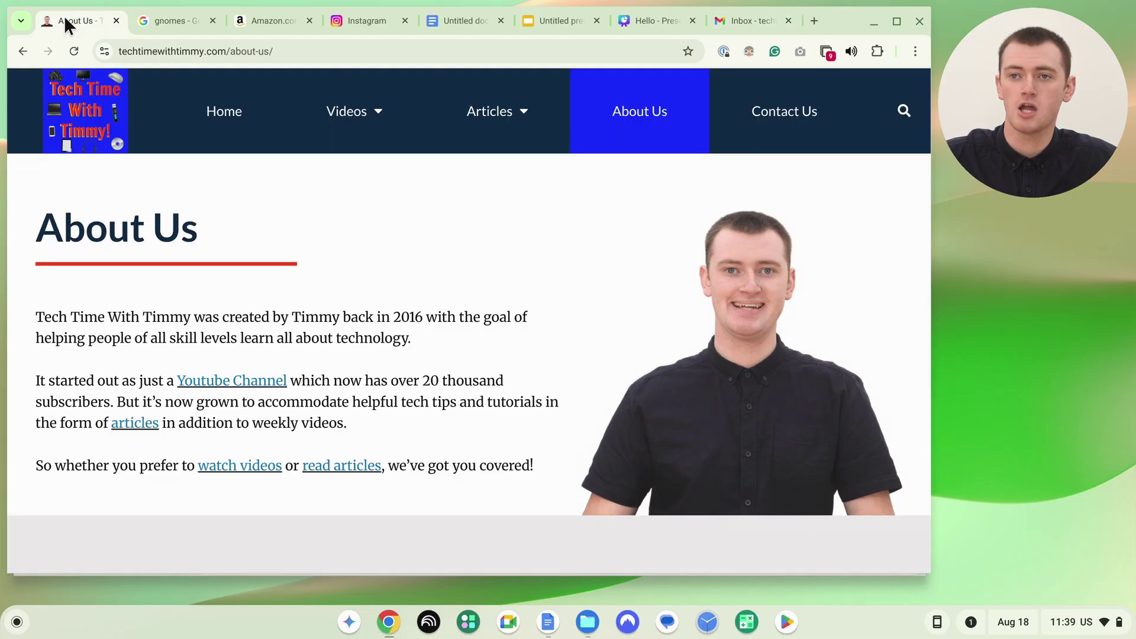
click(768, 115)
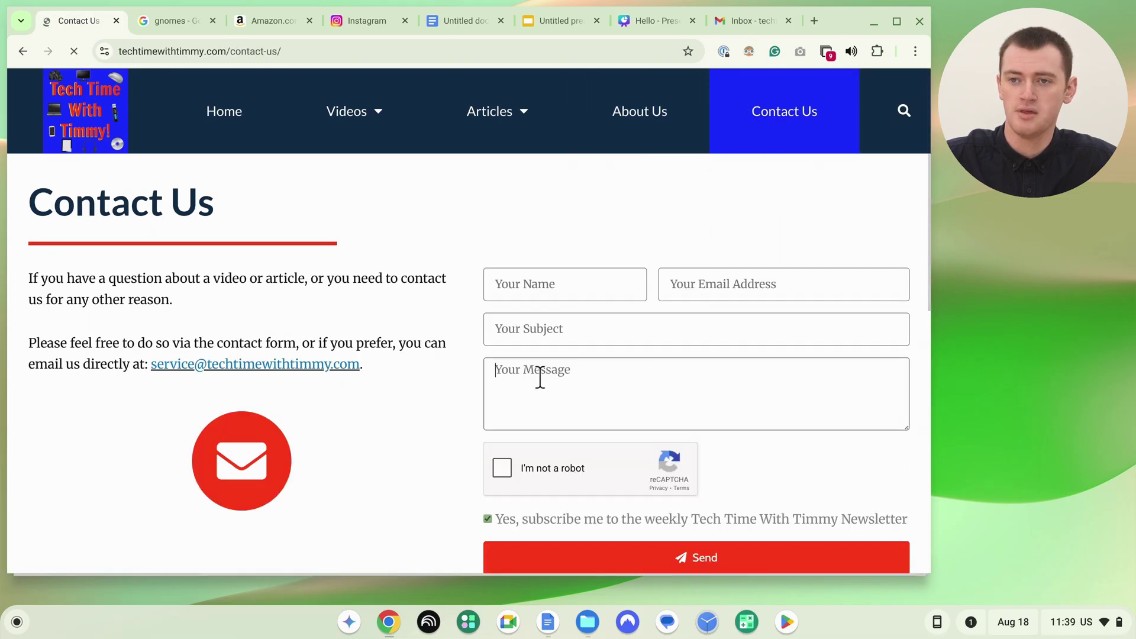
right_click(540, 379)
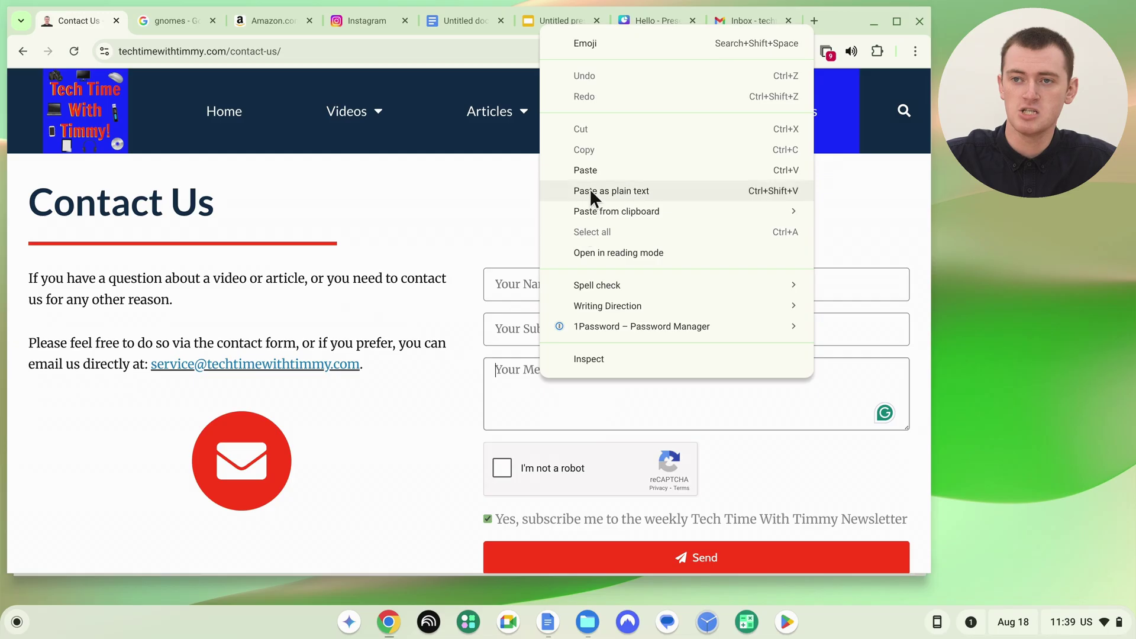
click(589, 169)
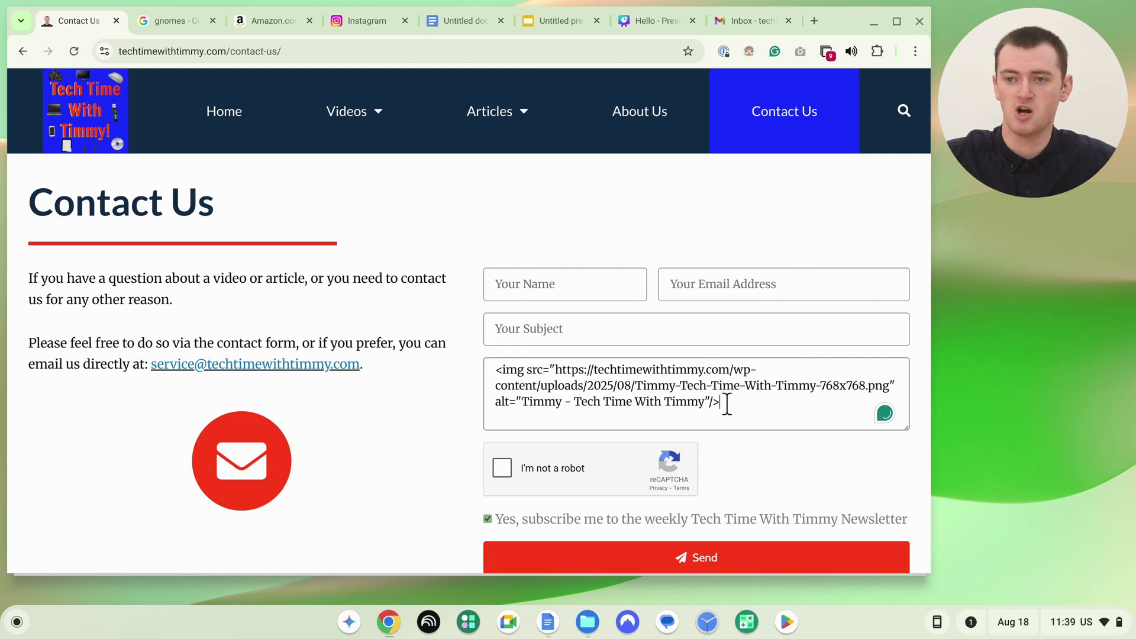
Copy the pasted image HTML code from the contact form's message field and delete it there.
scroll(727, 405, down, 1)
drag(743, 395, 449, 358)
key(ctrl+c)
key(BackSpace)
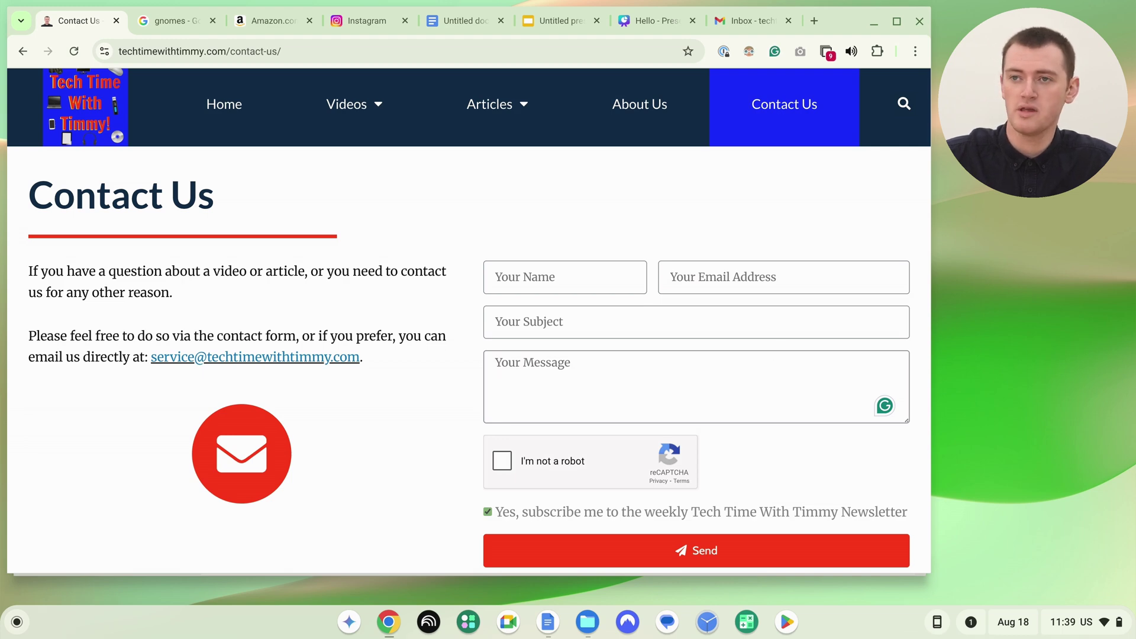
Paste the copied image HTML code into the address bar of a new browser tab, and clear it again.
click(812, 20)
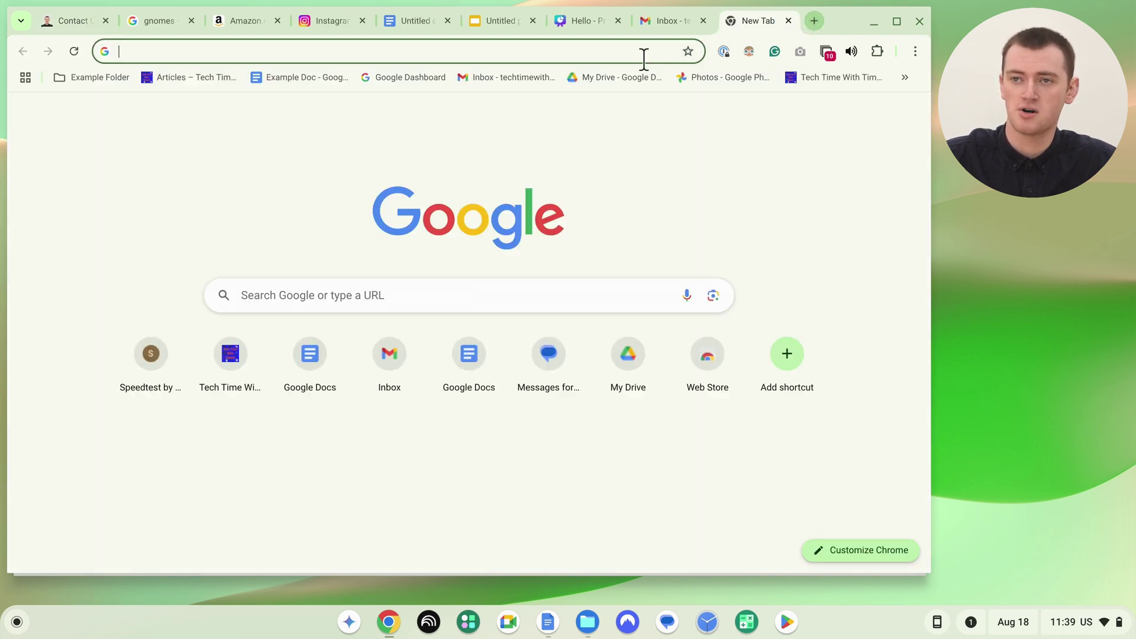
right_click(642, 51)
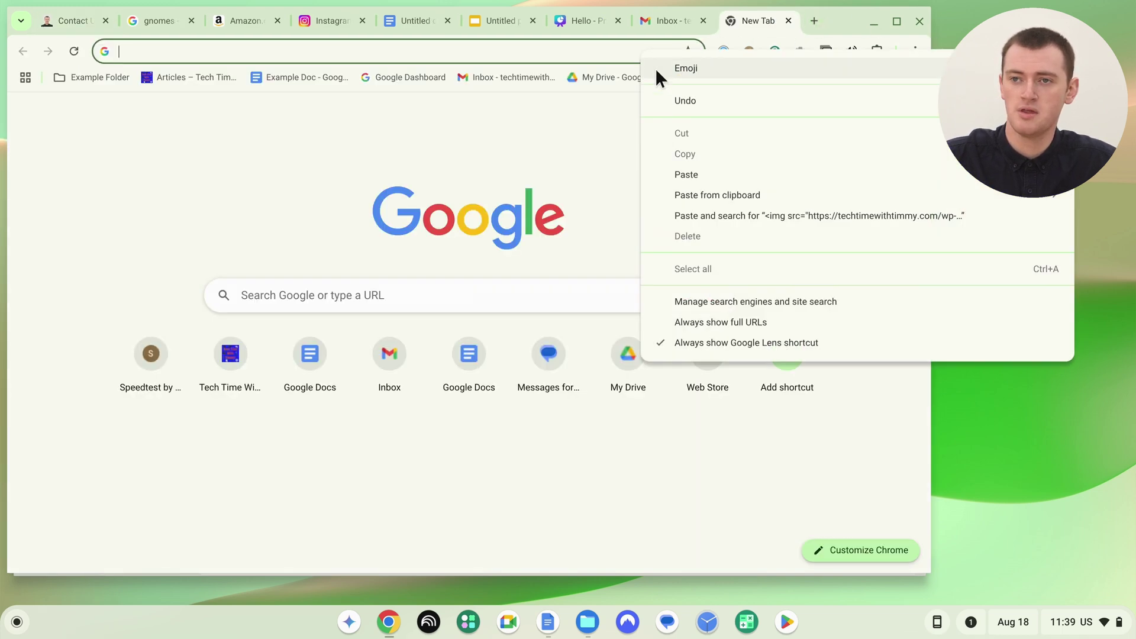
click(722, 173)
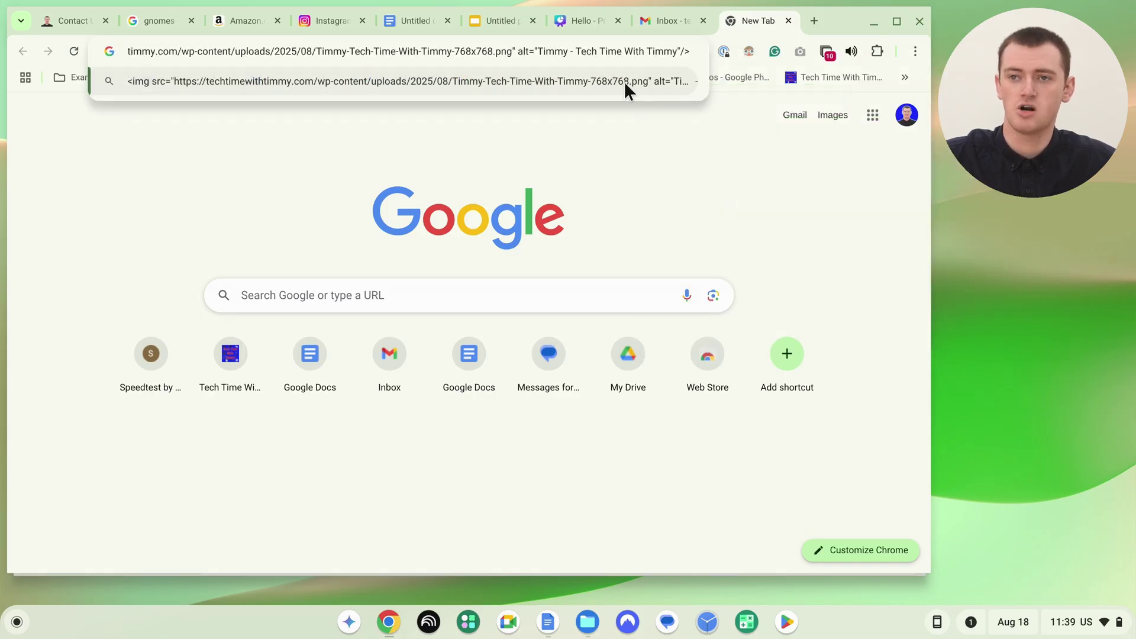
triple_click(627, 54)
key(BackSpace)
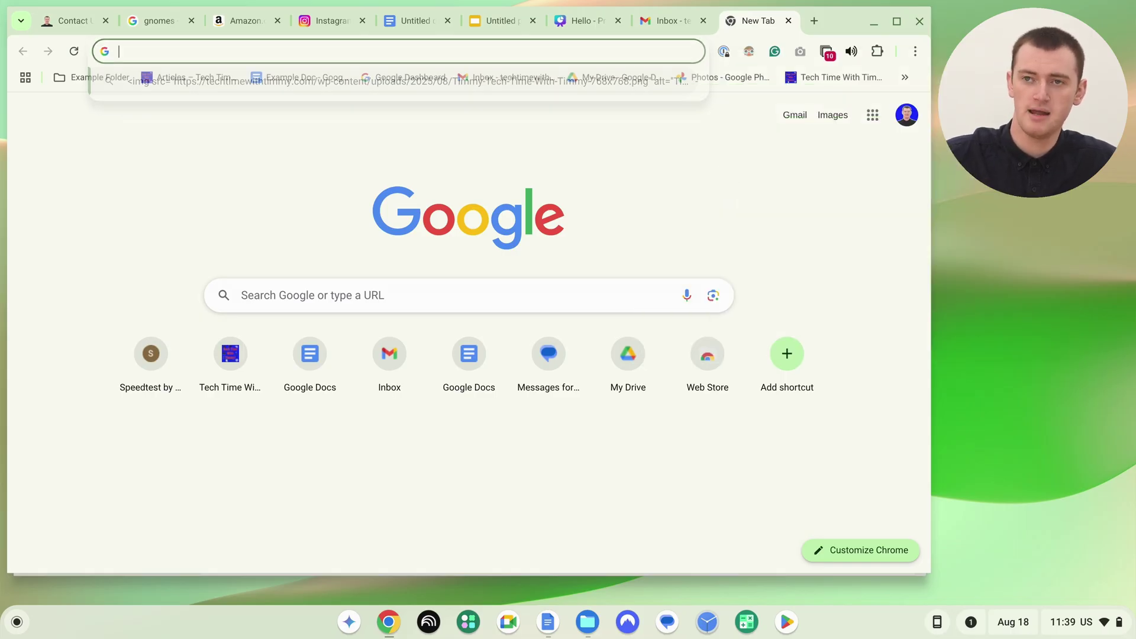
click(745, 173)
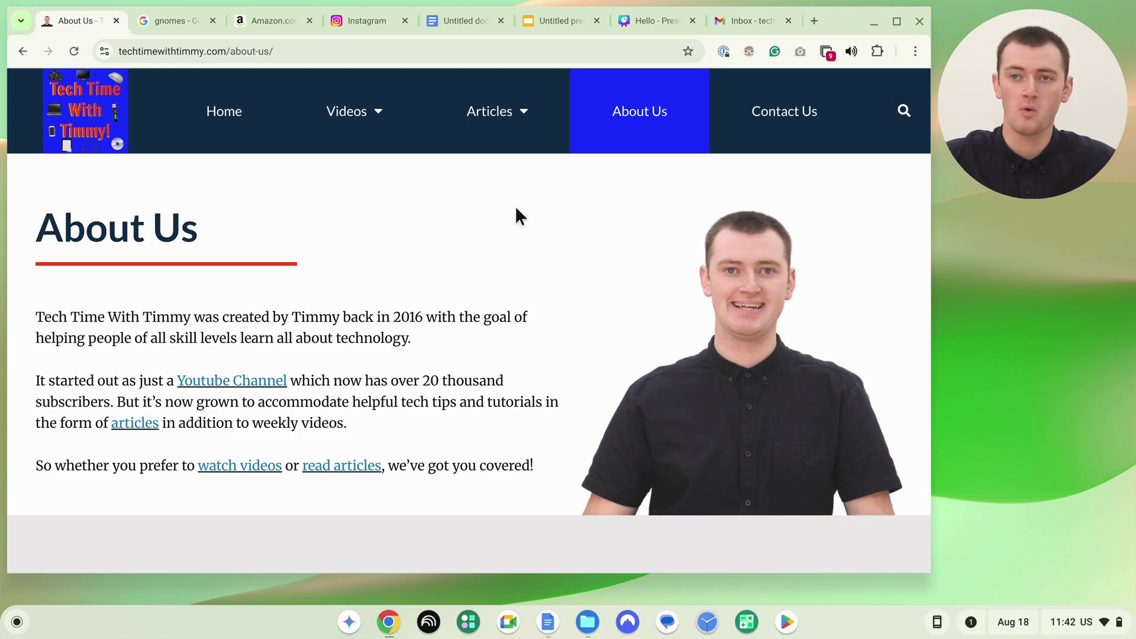
Review the pasted portrait in the Google Docs document, the Google Slides presentation, the Canva design and the Gmail draft.
click(435, 18)
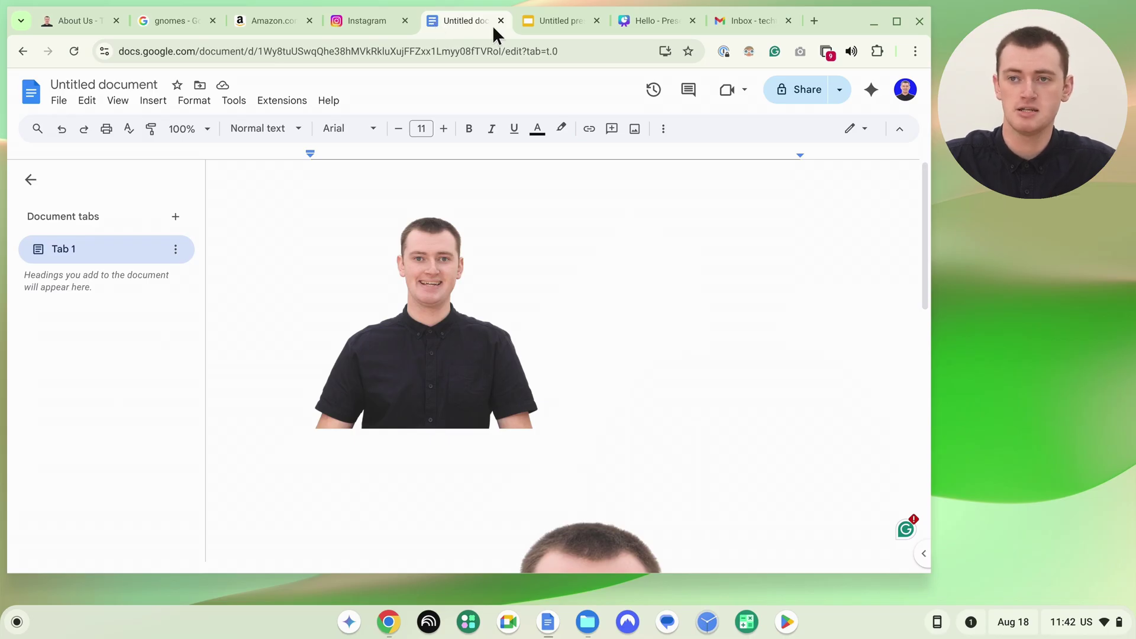
click(582, 23)
click(633, 20)
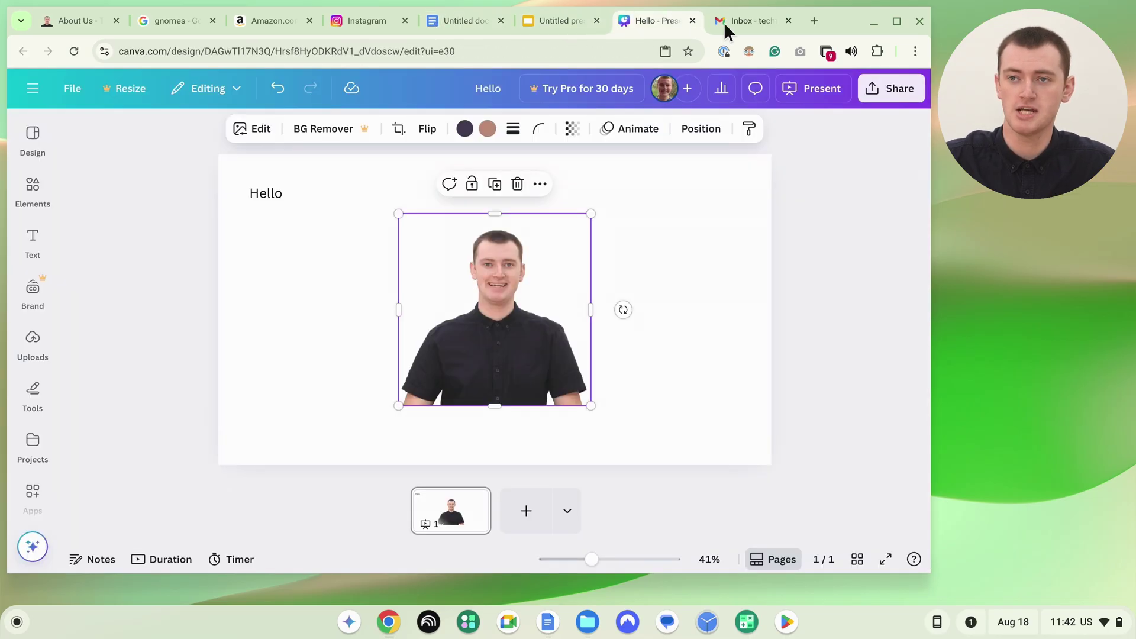
click(772, 20)
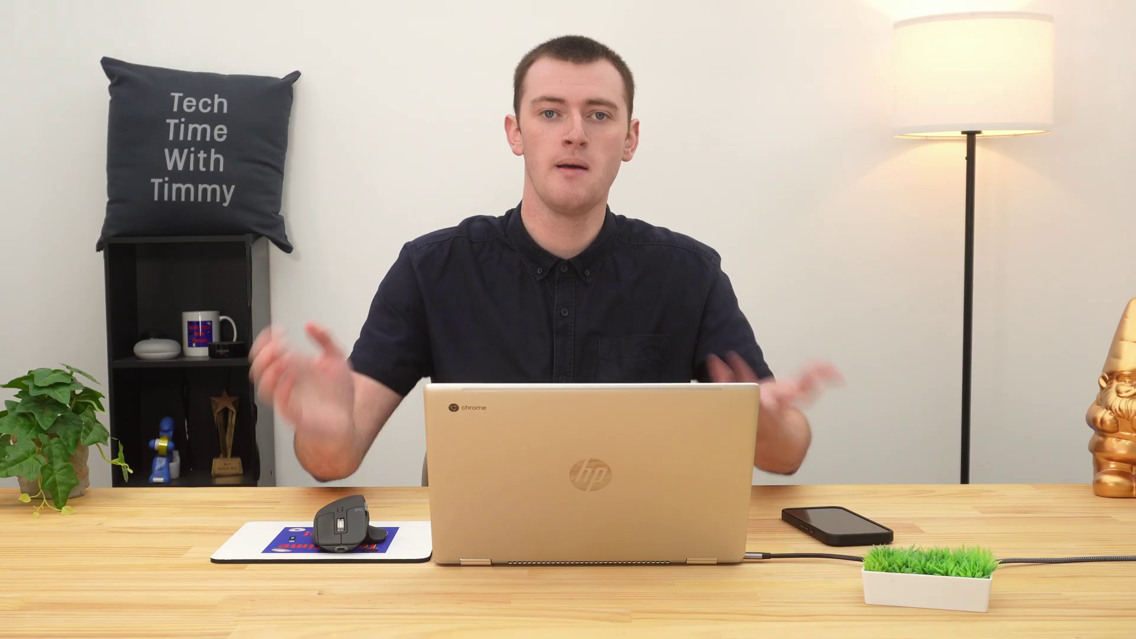